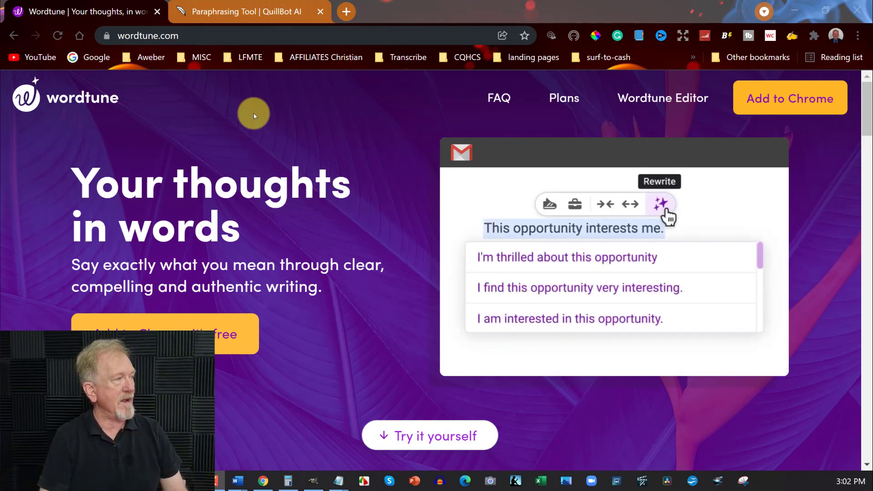
Step: Paste the starving-artist paragraph into Wordtune's try-it box, filling its 280/280 character limit
{"action": "scroll", "coordinate": [253, 114], "scroll_direction": "down", "scroll_amount": 3}
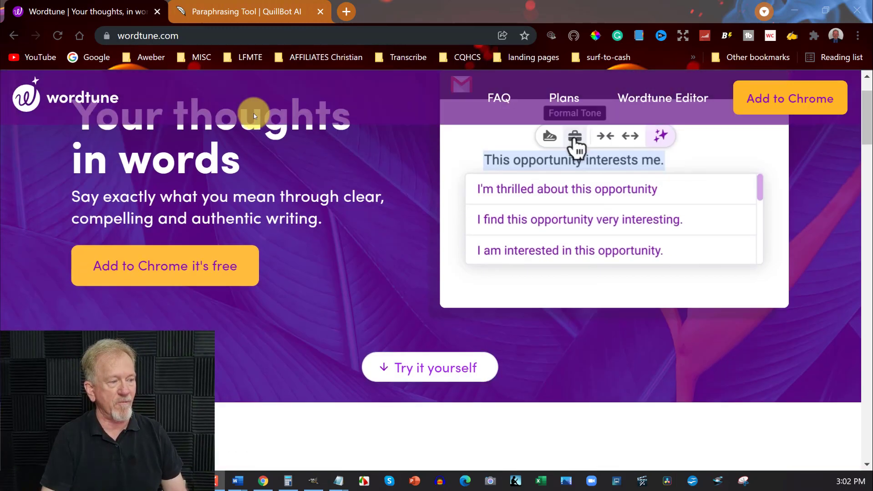
{"action": "scroll", "coordinate": [253, 113], "scroll_direction": "down", "scroll_amount": 1}
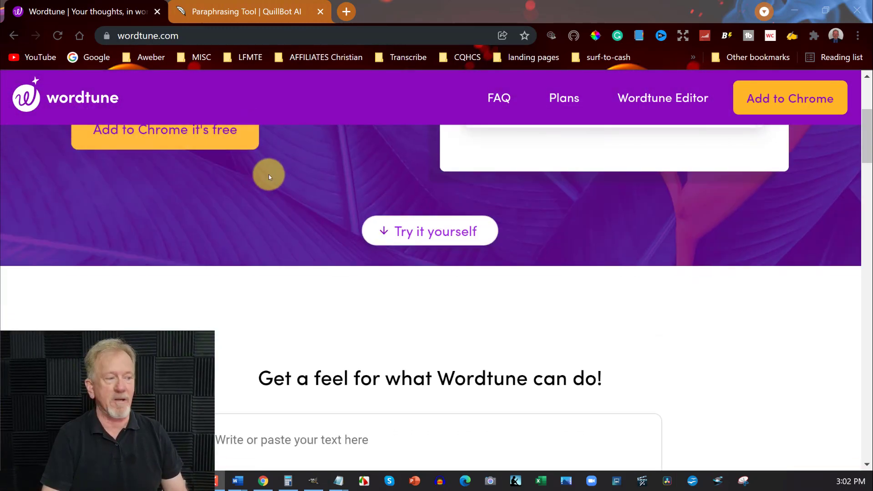
{"action": "scroll", "coordinate": [269, 175], "scroll_direction": "down", "scroll_amount": 3}
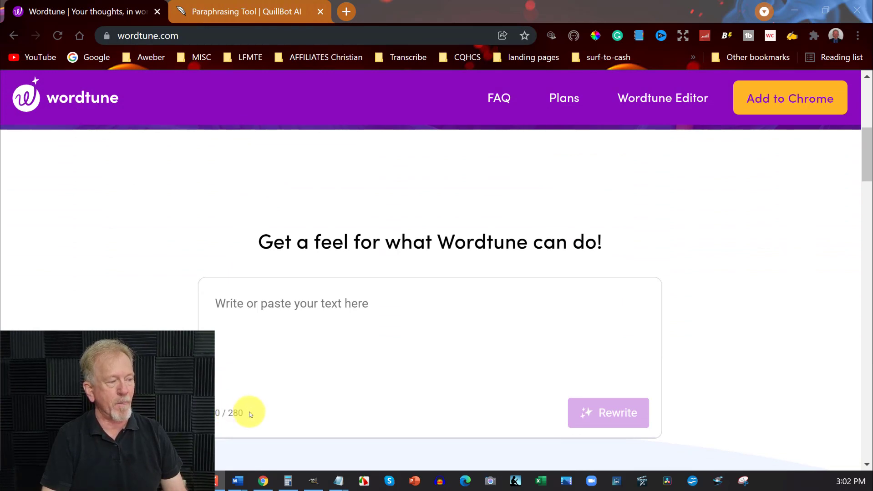
{"action": "left_click", "coordinate": [272, 9]}
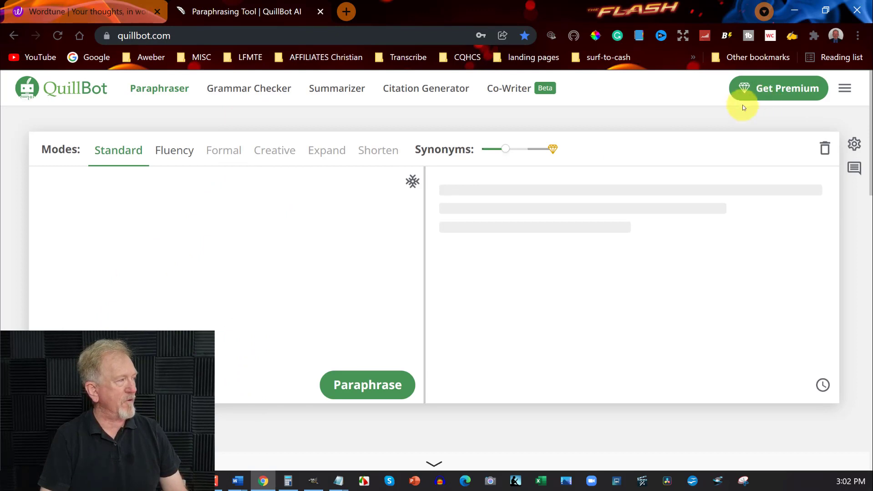
{"action": "left_click", "coordinate": [55, 10]}
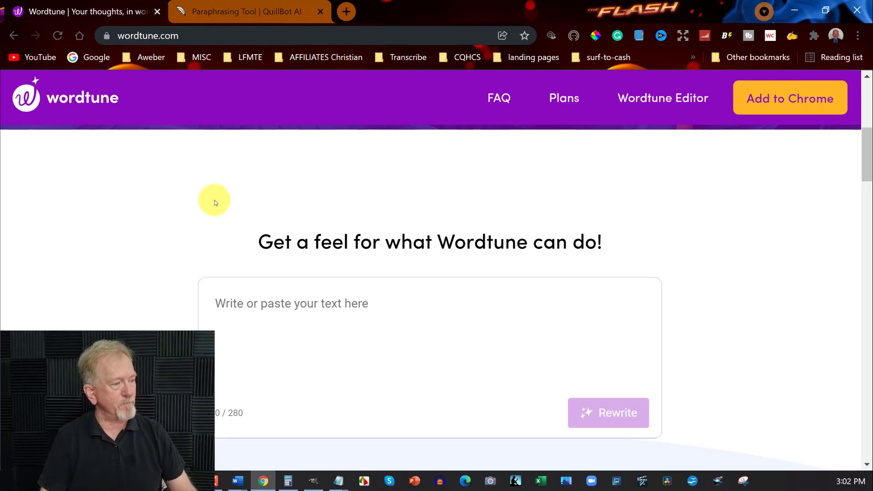
{"action": "scroll", "coordinate": [274, 188], "scroll_direction": "down", "scroll_amount": 3}
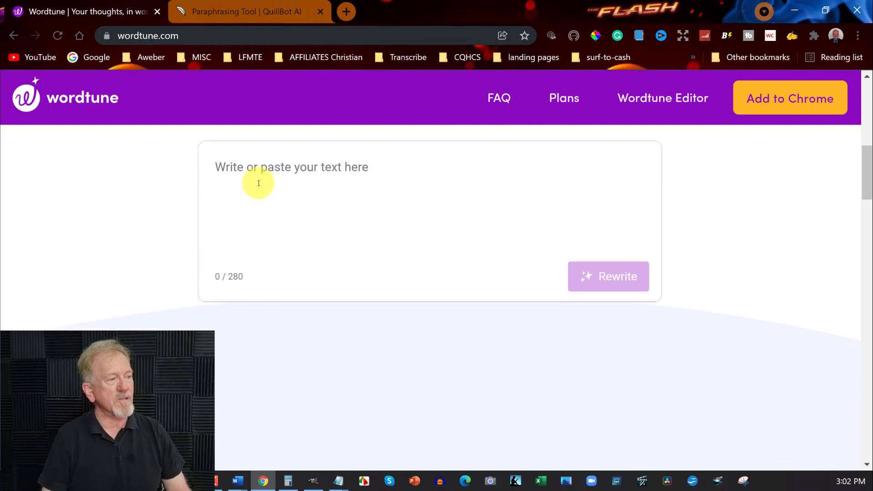
{"action": "scroll", "coordinate": [258, 183], "scroll_direction": "up", "scroll_amount": 1}
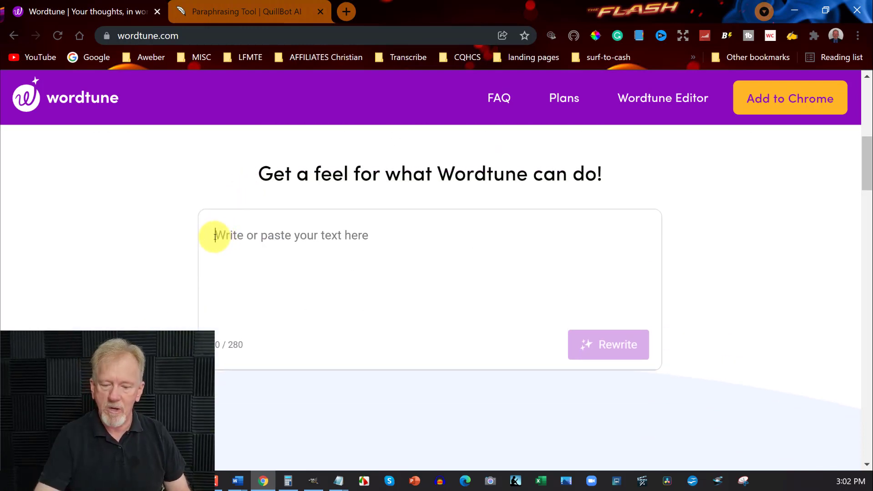
{"action": "type", "text": "Everyone knows about the stereotype of the starving artist? Well, guess what? For you, it could soon become a thing of the past. The Internet has opened up new opportunities for artists. Now, you have a platform to share your creative efforts with the rest of the world. Check it."}
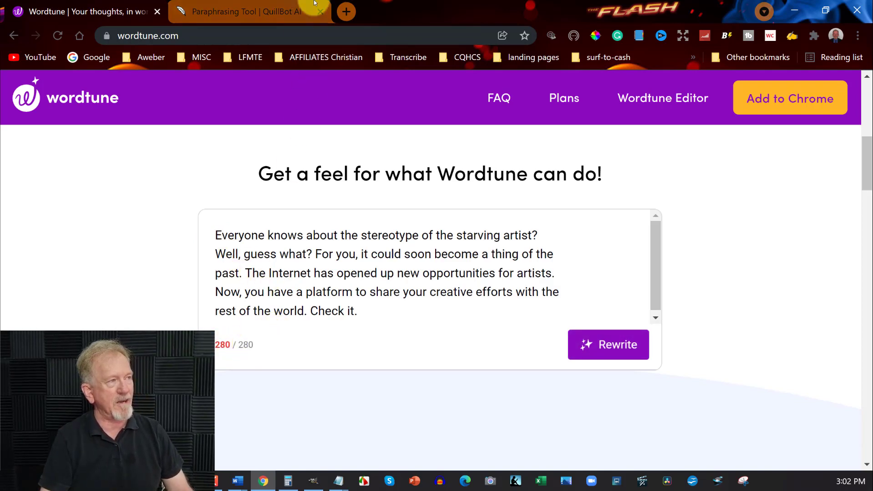
Step: Paste the paragraph into QuillBot's input and delete the blank lines between its sentences
{"action": "left_click", "coordinate": [246, 11]}
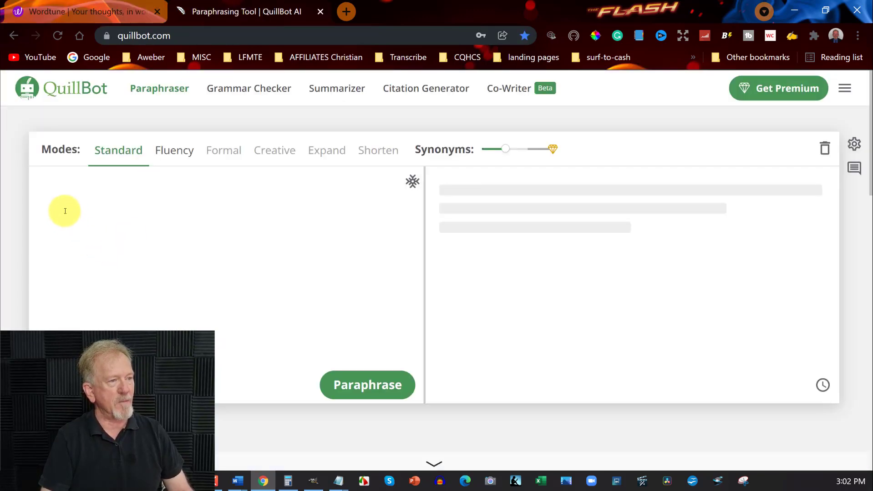
{"action": "key", "text": "ctrl+v"}
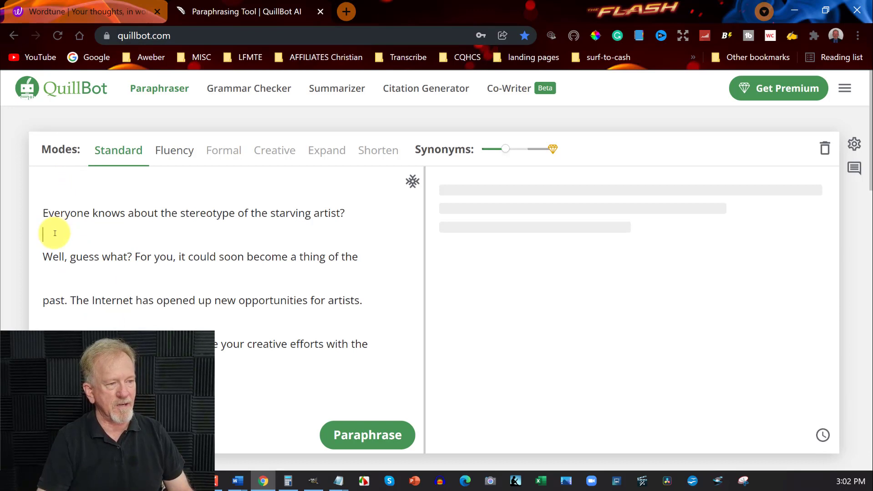
{"action": "key", "text": "BackSpace"}
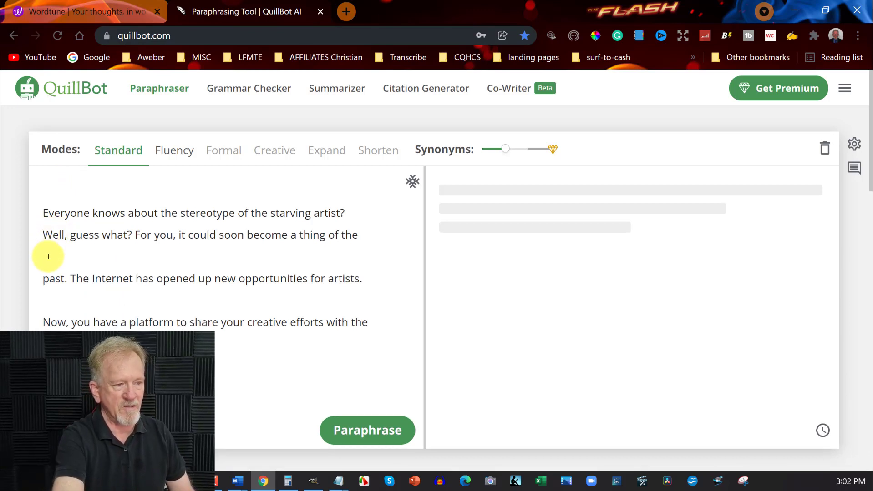
{"action": "left_click", "coordinate": [48, 275]}
{"action": "key", "text": "BackSpace"}
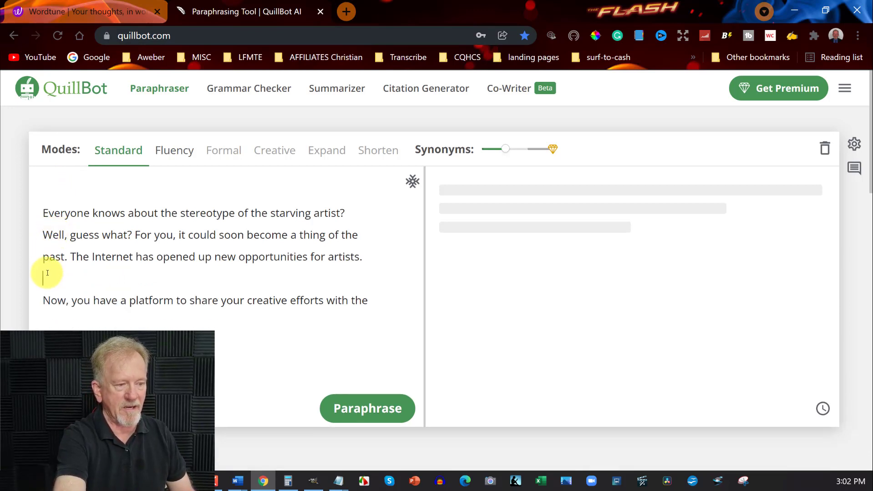
{"action": "left_click", "coordinate": [47, 273]}
{"action": "key", "text": "BackSpace"}
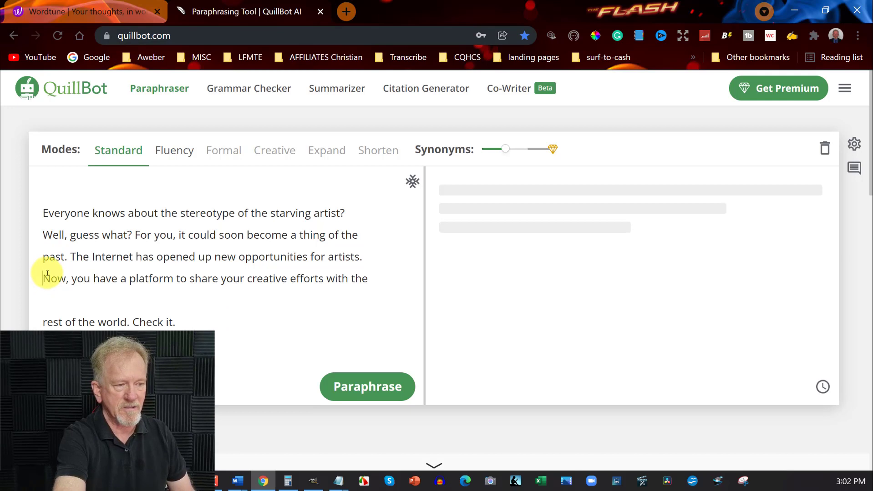
{"action": "left_click", "coordinate": [43, 298]}
{"action": "key", "text": "BackSpace"}
{"action": "key", "text": "BackSpace"}
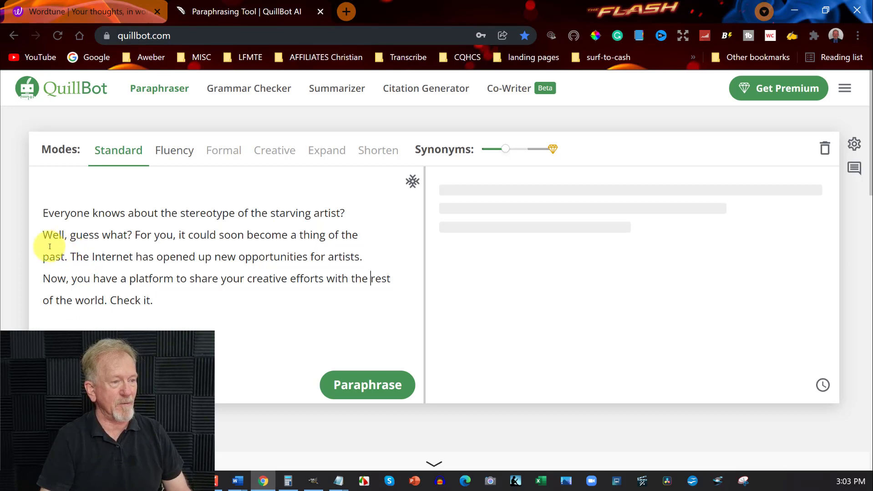
{"action": "key", "text": "BackSpace"}
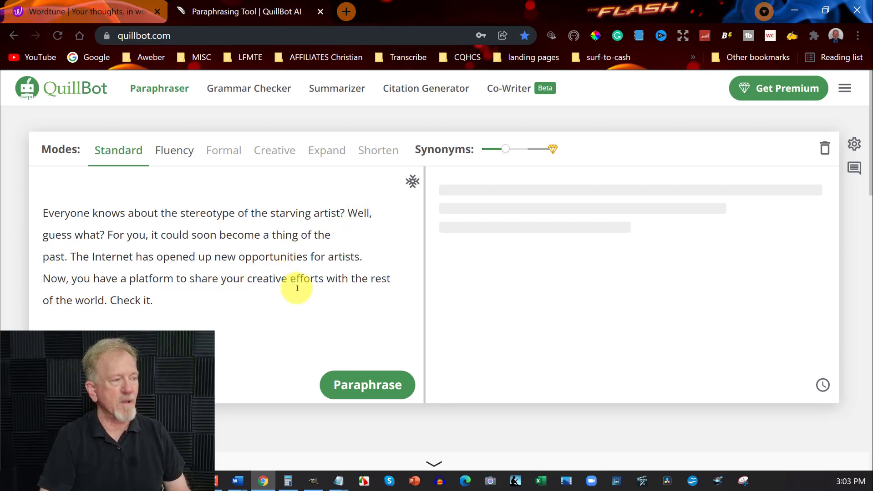
{"action": "left_click", "coordinate": [75, 10]}
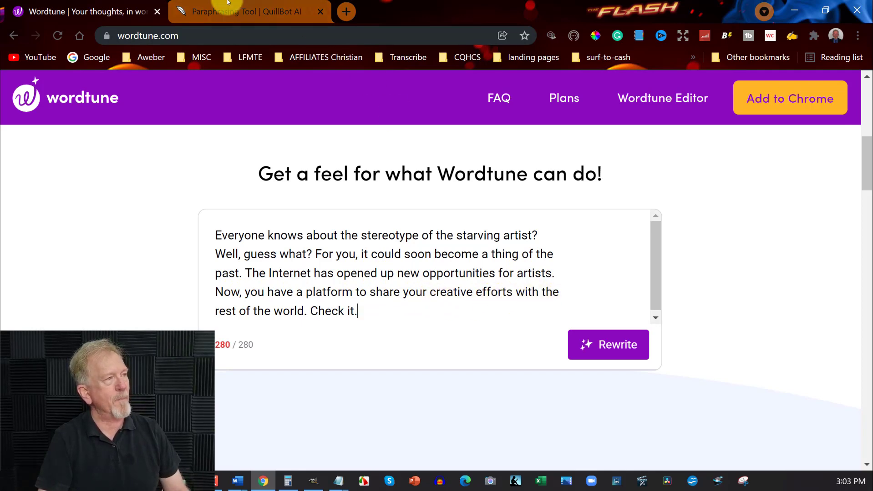
Step: Generate Wordtune rewrites of the paragraph, the first ending 'Check it out!'
{"action": "left_click", "coordinate": [234, 15]}
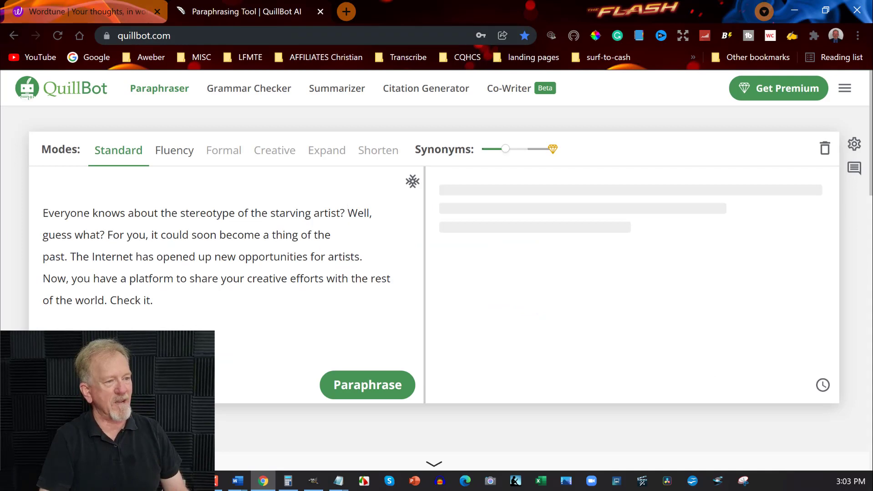
{"action": "left_click", "coordinate": [50, 13]}
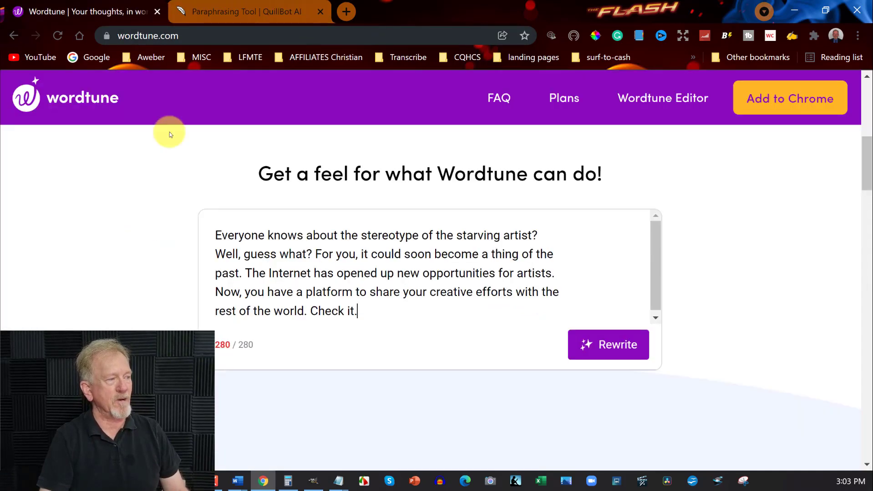
{"action": "left_click", "coordinate": [611, 347]}
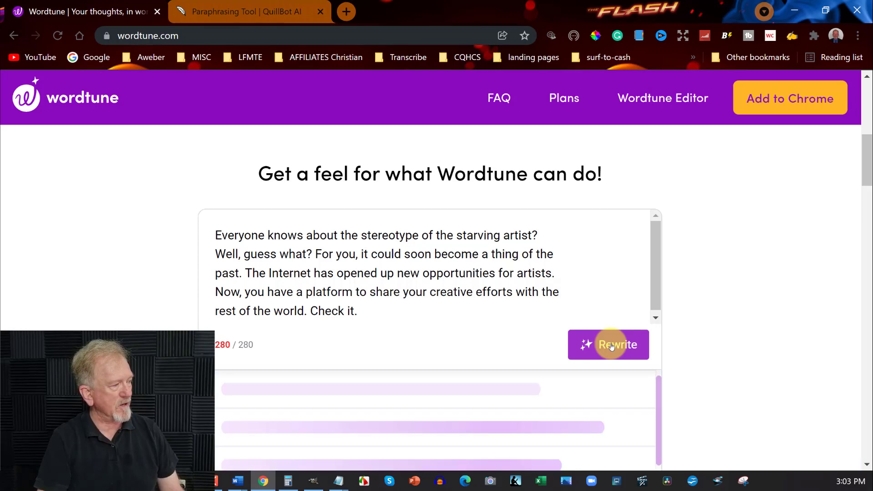
{"action": "scroll", "coordinate": [714, 272], "scroll_direction": "down", "scroll_amount": 2}
{"action": "scroll", "coordinate": [715, 272], "scroll_direction": "down", "scroll_amount": 2}
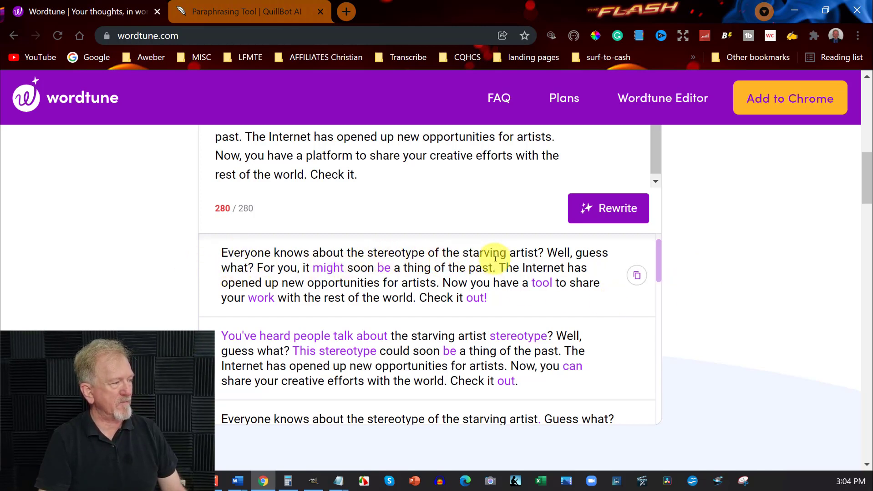
{"action": "scroll", "coordinate": [554, 258], "scroll_direction": "up", "scroll_amount": 2}
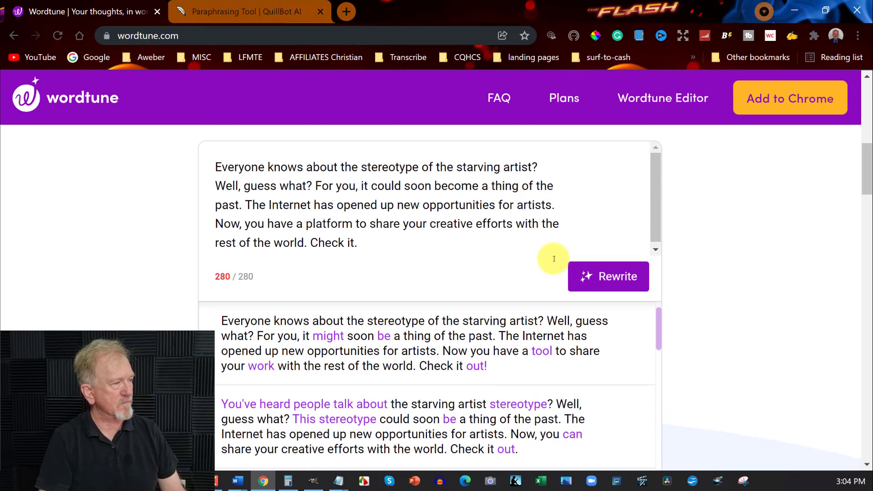
{"action": "scroll", "coordinate": [554, 259], "scroll_direction": "down", "scroll_amount": 2}
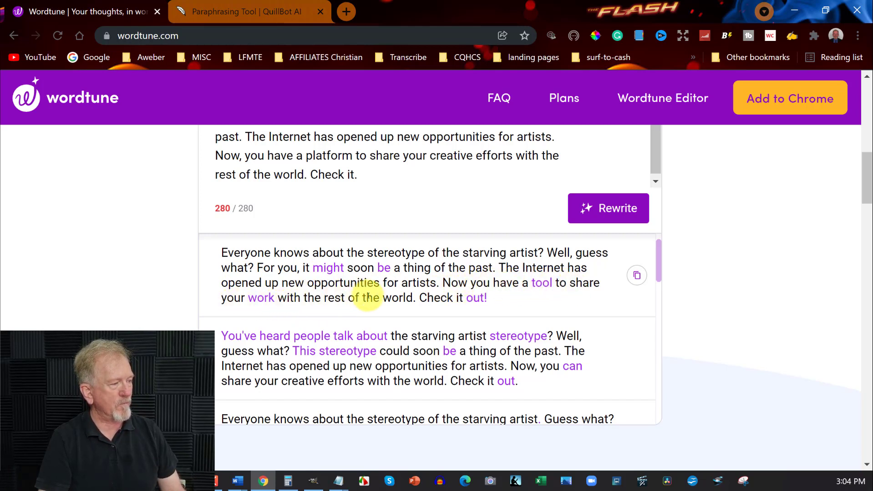
{"action": "scroll", "coordinate": [469, 294], "scroll_direction": "down", "scroll_amount": 1}
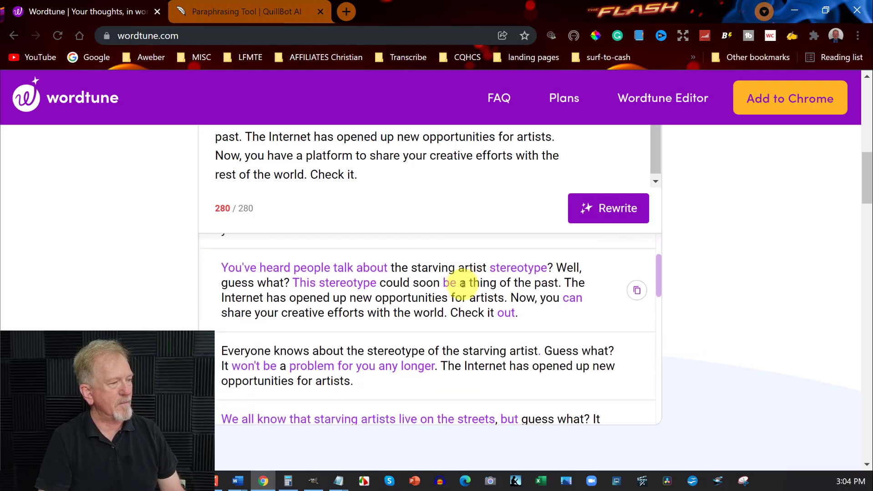
{"action": "scroll", "coordinate": [462, 283], "scroll_direction": "up", "scroll_amount": 1}
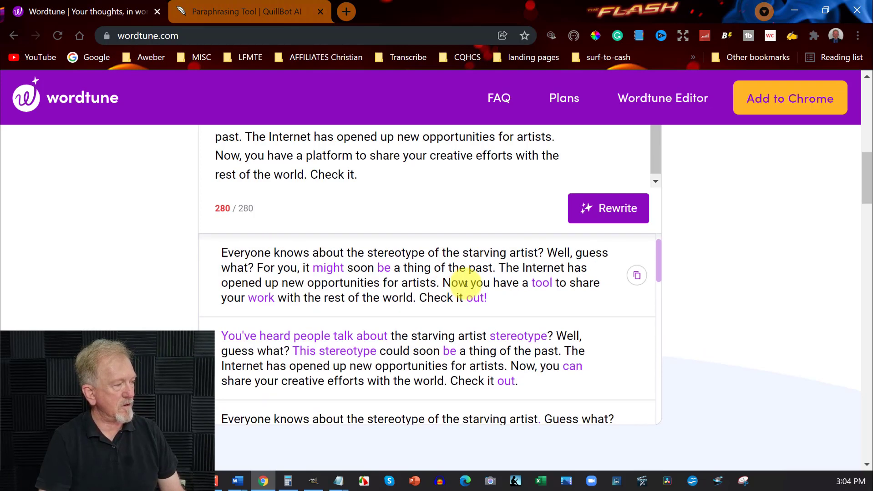
{"action": "scroll", "coordinate": [465, 283], "scroll_direction": "down", "scroll_amount": 1}
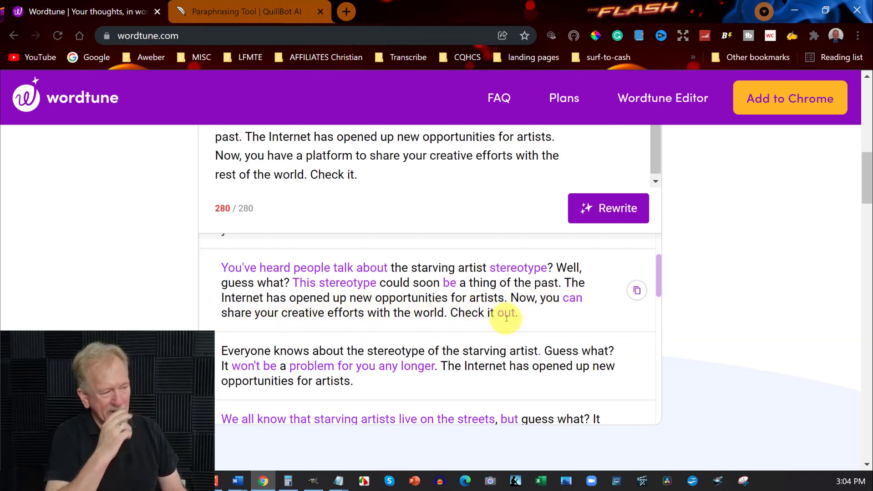
{"action": "scroll", "coordinate": [498, 312], "scroll_direction": "down", "scroll_amount": 2}
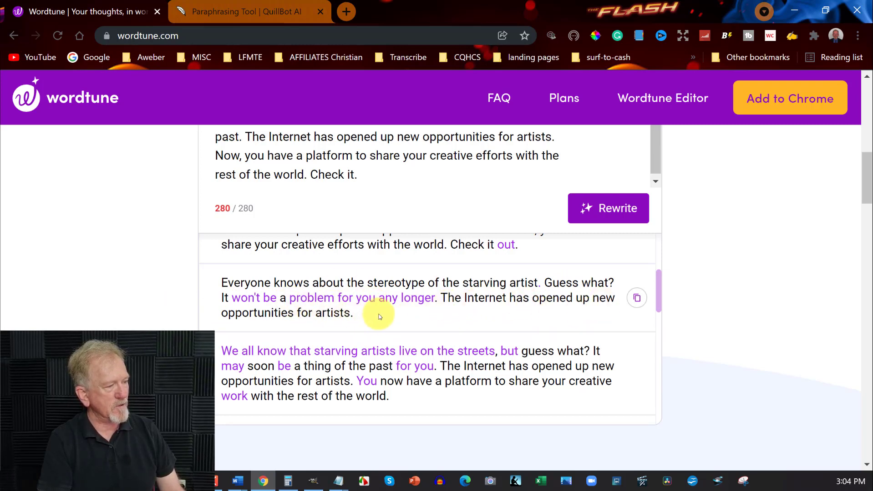
{"action": "scroll", "coordinate": [375, 311], "scroll_direction": "down", "scroll_amount": 1}
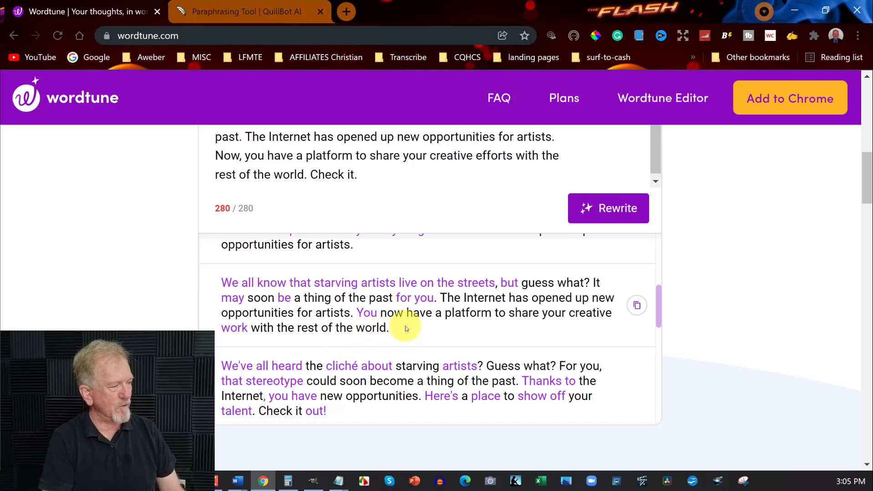
{"action": "scroll", "coordinate": [405, 326], "scroll_direction": "down", "scroll_amount": 1}
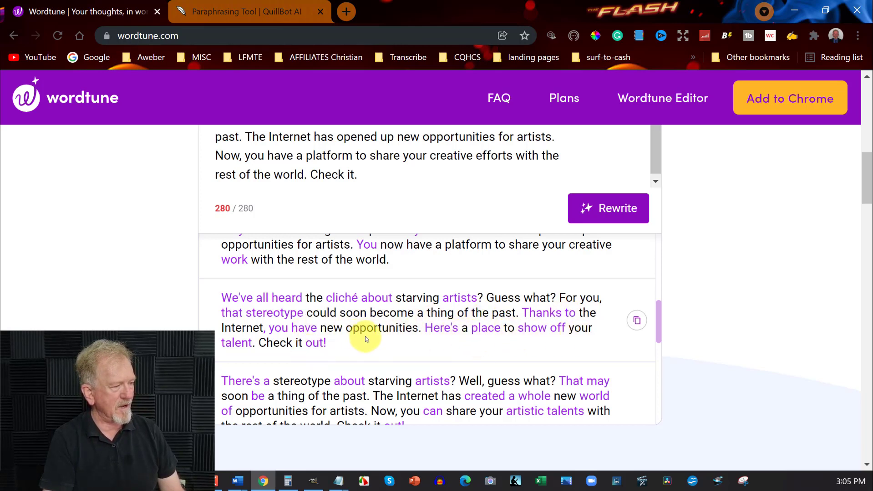
{"action": "scroll", "coordinate": [365, 336], "scroll_direction": "down", "scroll_amount": 3}
{"action": "scroll", "coordinate": [365, 337], "scroll_direction": "down", "scroll_amount": 4}
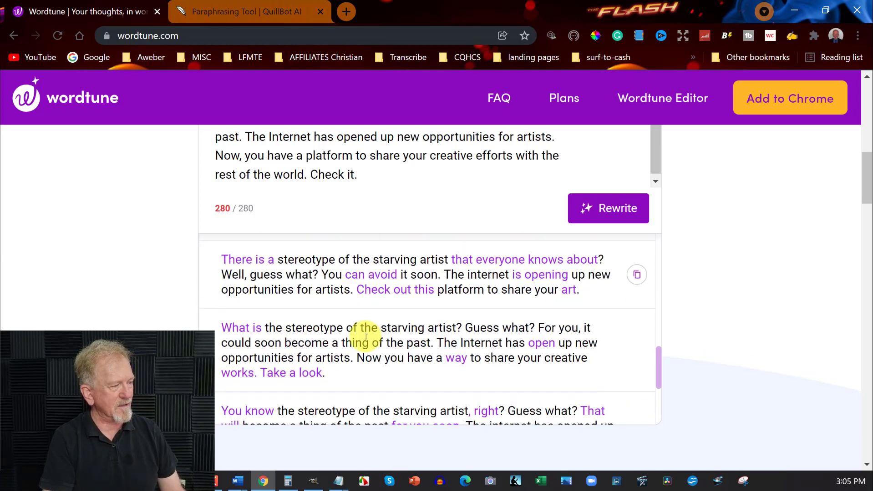
{"action": "scroll", "coordinate": [365, 336], "scroll_direction": "down", "scroll_amount": 2}
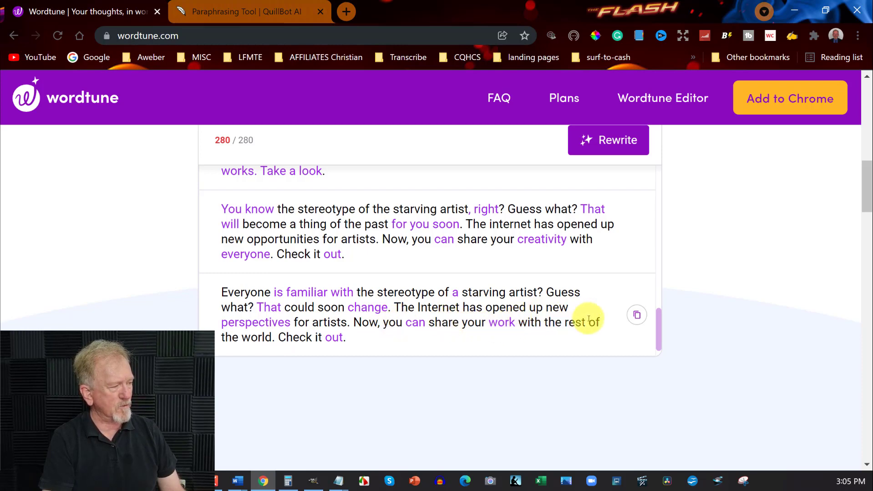
{"action": "scroll", "coordinate": [346, 336], "scroll_direction": "up", "scroll_amount": 3}
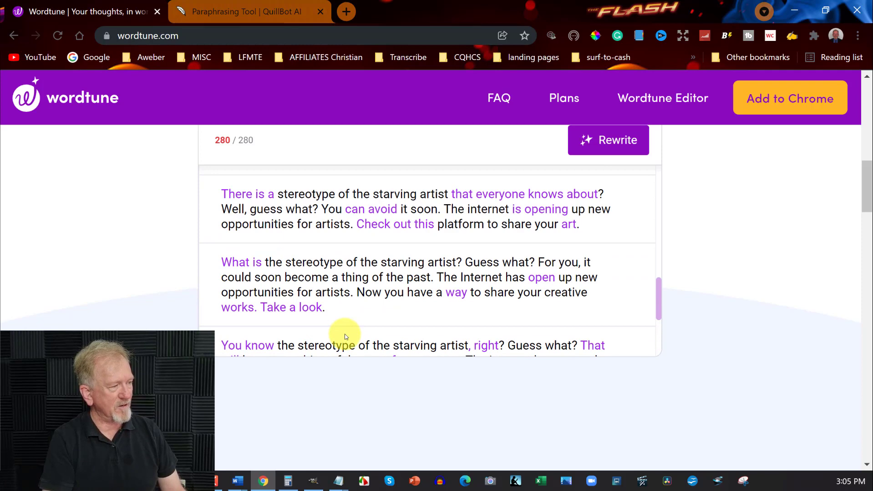
{"action": "scroll", "coordinate": [344, 334], "scroll_direction": "up", "scroll_amount": 6}
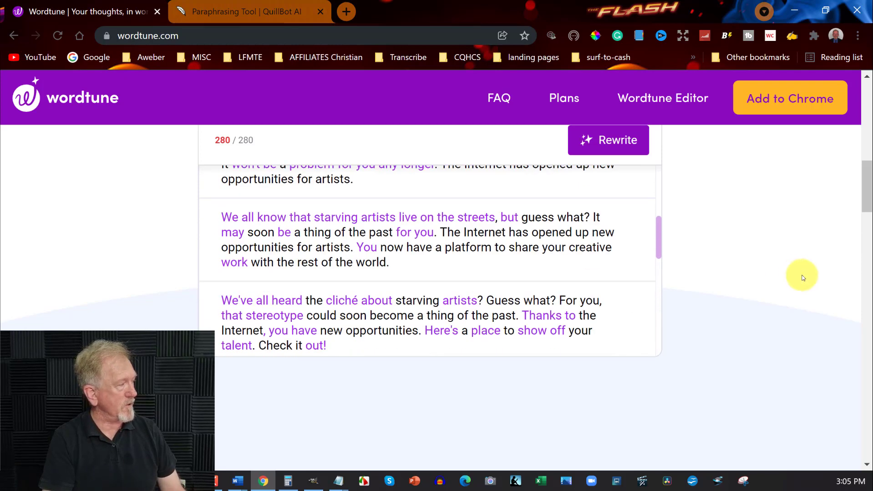
{"action": "scroll", "coordinate": [801, 277], "scroll_direction": "up", "scroll_amount": 3}
{"action": "scroll", "coordinate": [800, 277], "scroll_direction": "down", "scroll_amount": 3}
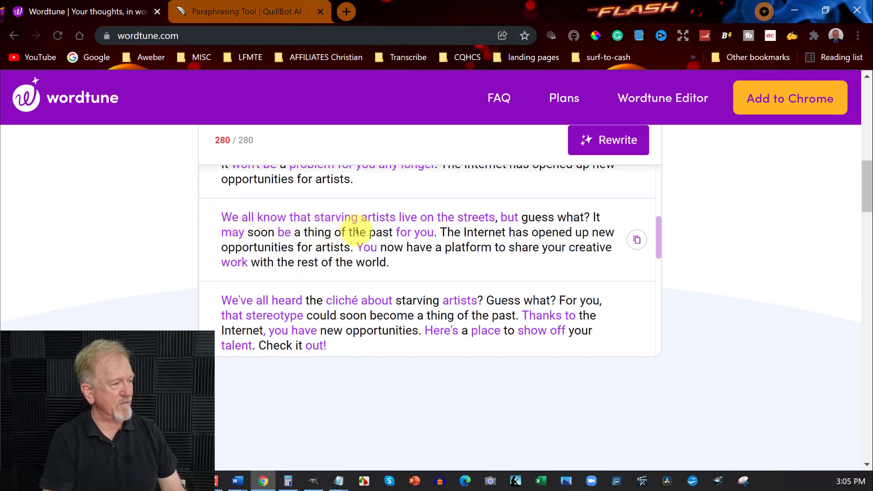
{"action": "scroll", "coordinate": [356, 232], "scroll_direction": "down", "scroll_amount": 1}
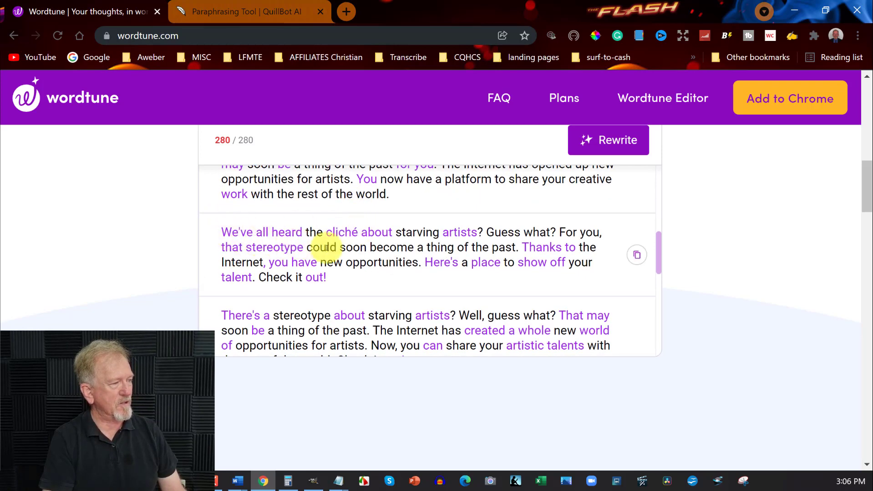
{"action": "scroll", "coordinate": [525, 230], "scroll_direction": "down", "scroll_amount": 1}
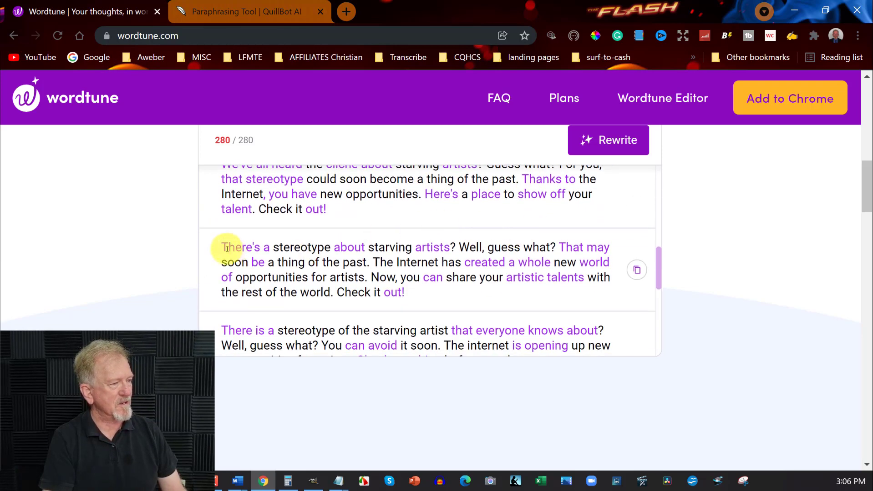
{"action": "scroll", "coordinate": [227, 249], "scroll_direction": "down", "scroll_amount": 2}
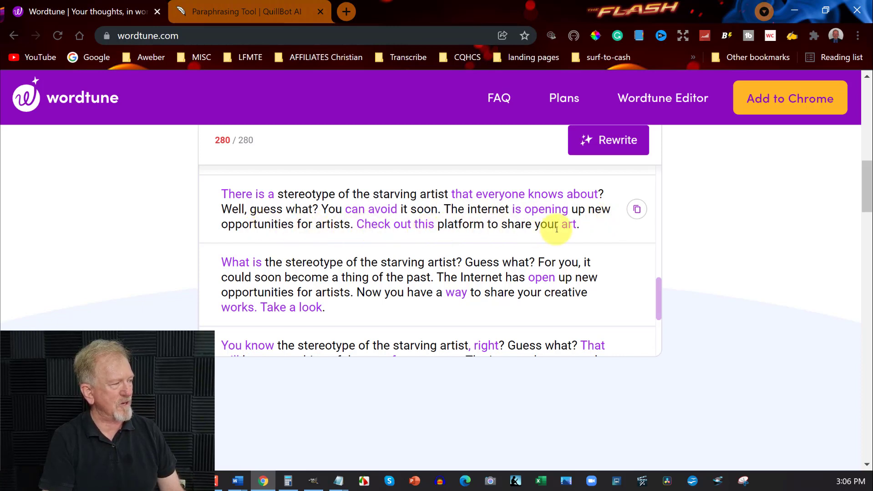
{"action": "scroll", "coordinate": [583, 229], "scroll_direction": "up", "scroll_amount": 10}
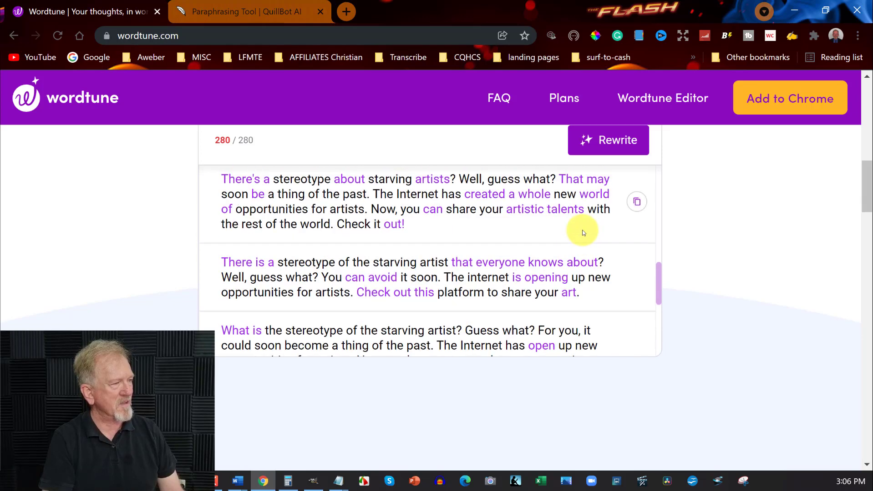
{"action": "scroll", "coordinate": [581, 229], "scroll_direction": "up", "scroll_amount": 6}
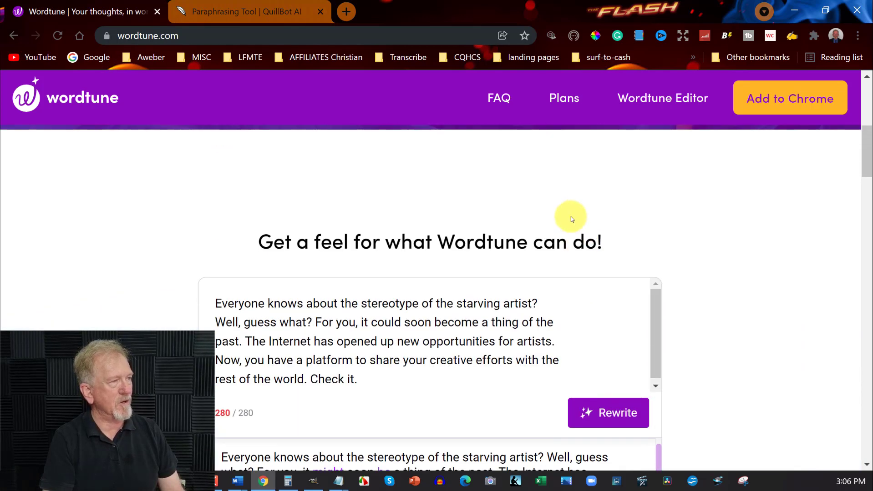
Step: Paraphrase the pasted paragraph in QuillBot's Standard mode
{"action": "left_click", "coordinate": [227, 4]}
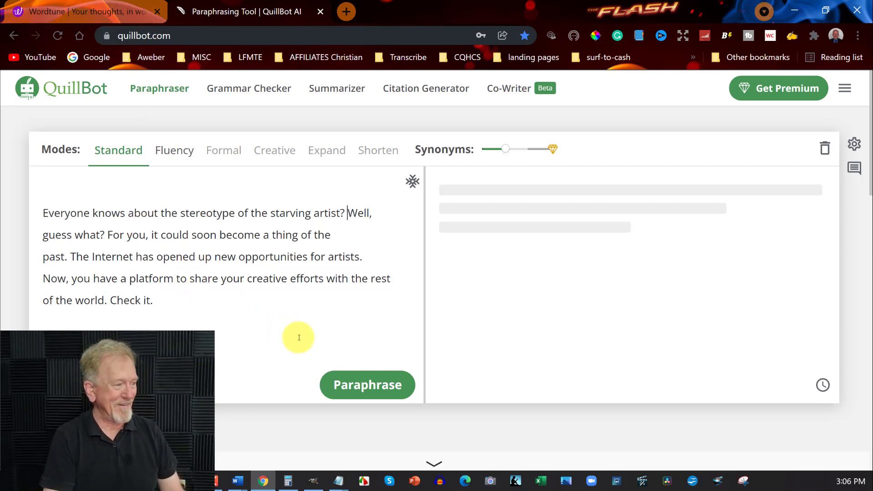
{"action": "left_click", "coordinate": [370, 387]}
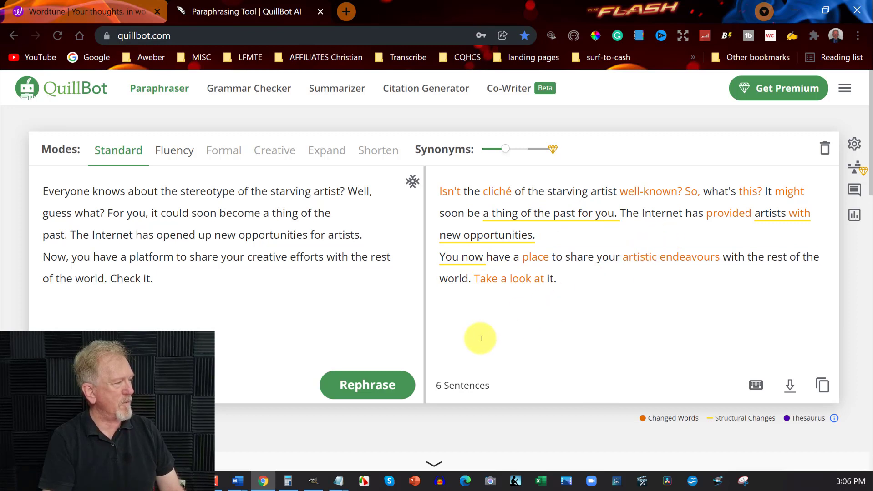
Step: Rephrase the paragraph twice more, then replace 'offered up' with 'opened up' in the fourth sentence
{"action": "left_click", "coordinate": [367, 385]}
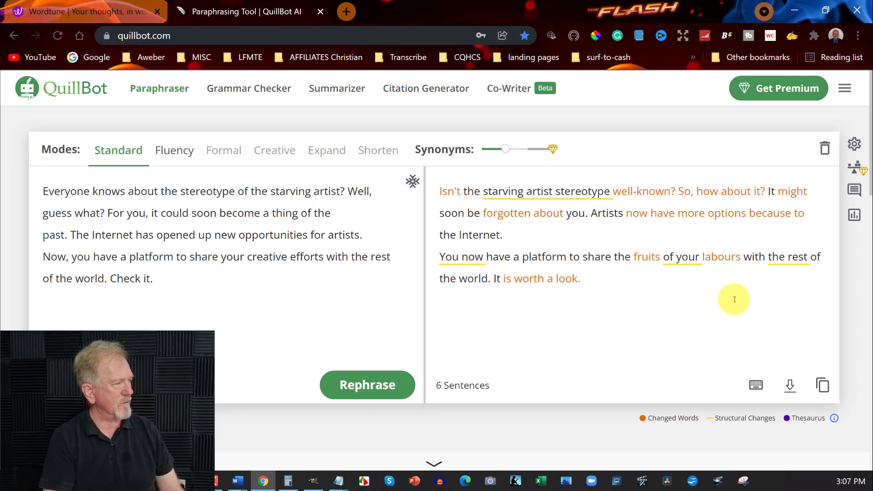
{"action": "left_click", "coordinate": [373, 380]}
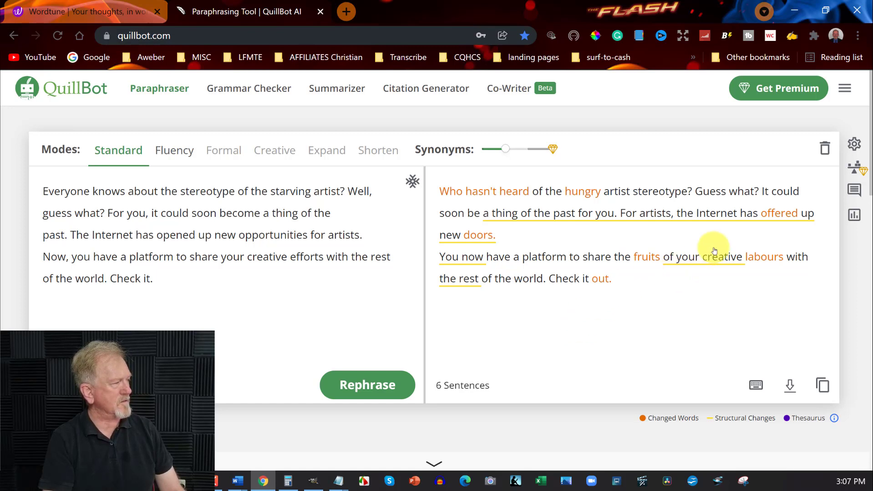
{"action": "left_click", "coordinate": [781, 221]}
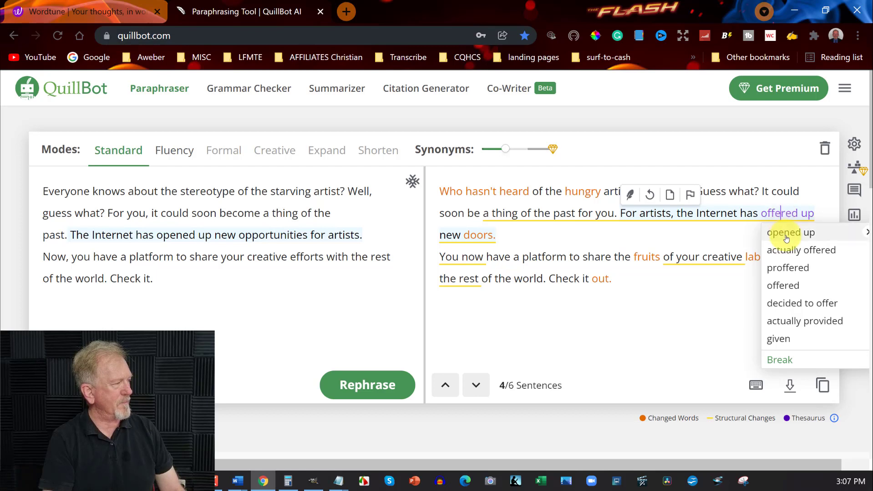
{"action": "left_click", "coordinate": [782, 232]}
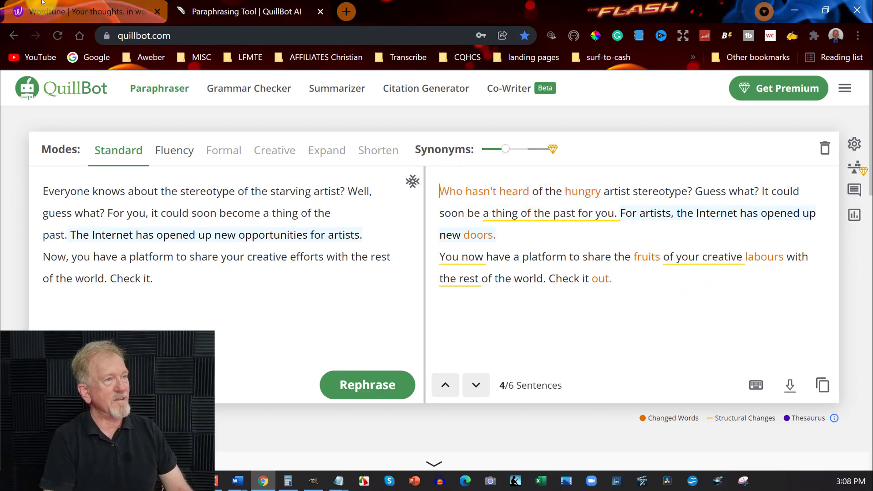
Step: Scroll through Wordtune's rewrite suggestions and back up to the 280/280 try-it box
{"action": "left_click", "coordinate": [53, 11]}
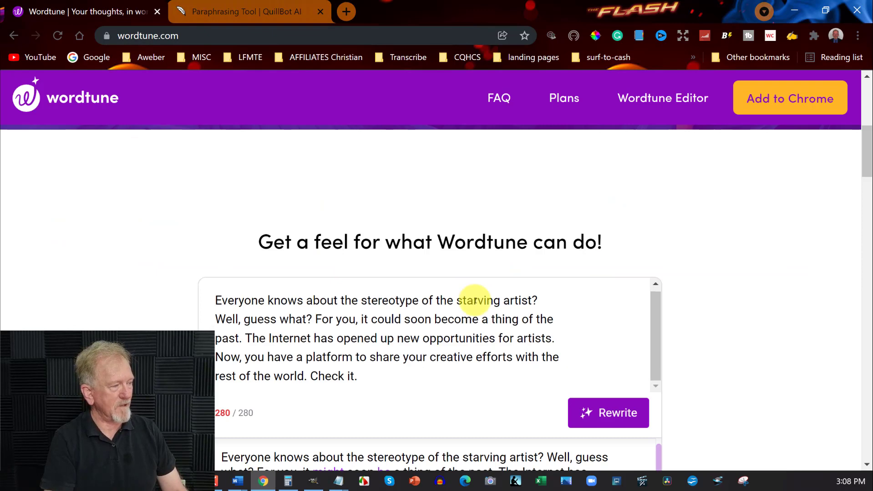
{"action": "scroll", "coordinate": [728, 285], "scroll_direction": "down", "scroll_amount": 3}
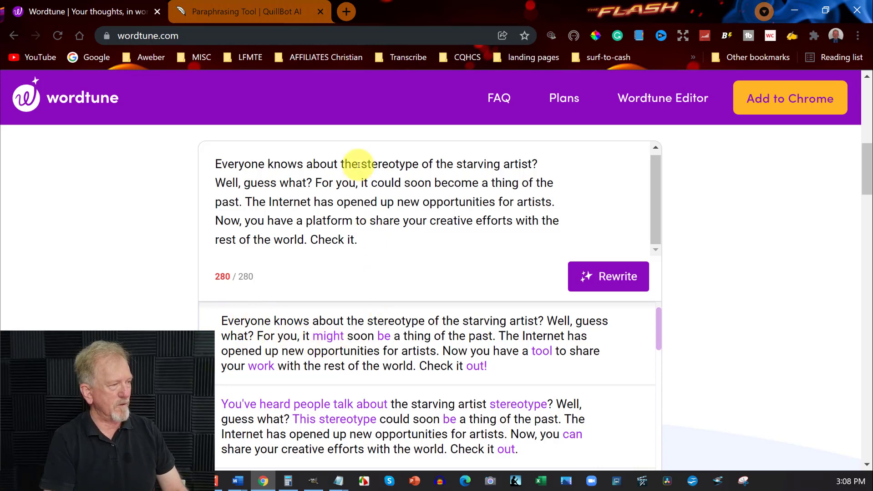
{"action": "scroll", "coordinate": [337, 325], "scroll_direction": "down", "scroll_amount": 2}
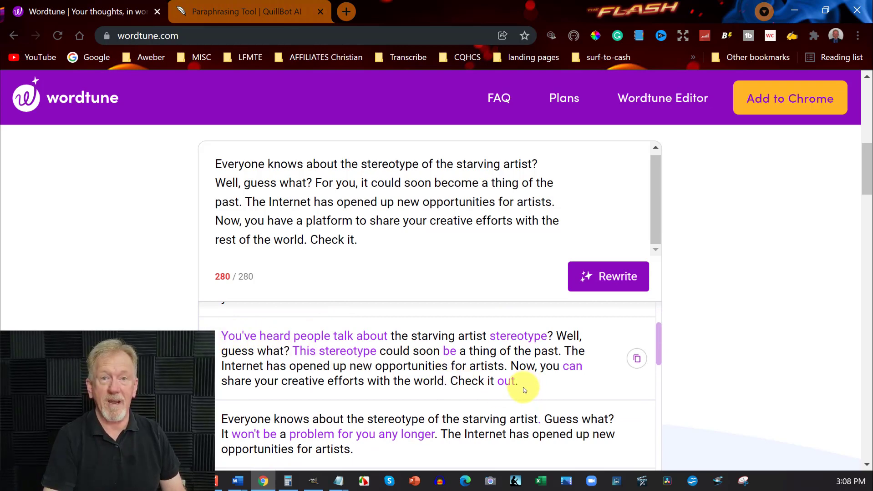
{"action": "scroll", "coordinate": [522, 387], "scroll_direction": "up", "scroll_amount": 2}
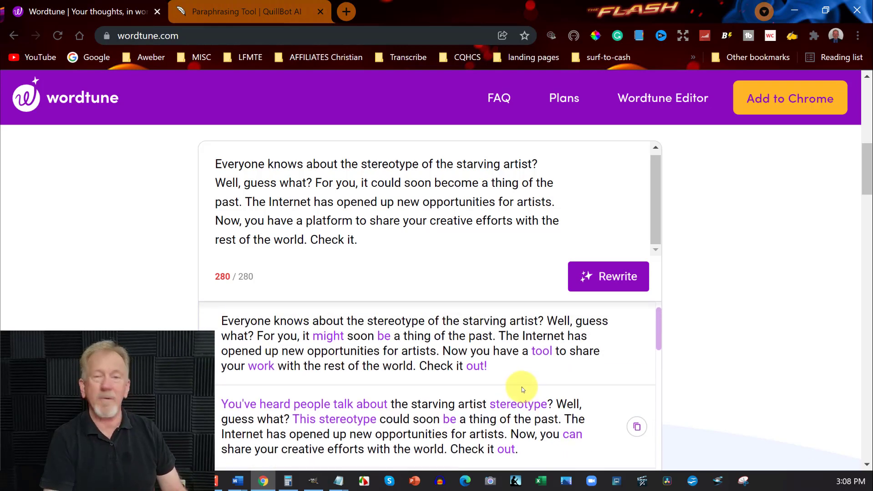
{"action": "scroll", "coordinate": [146, 268], "scroll_direction": "up", "scroll_amount": 3}
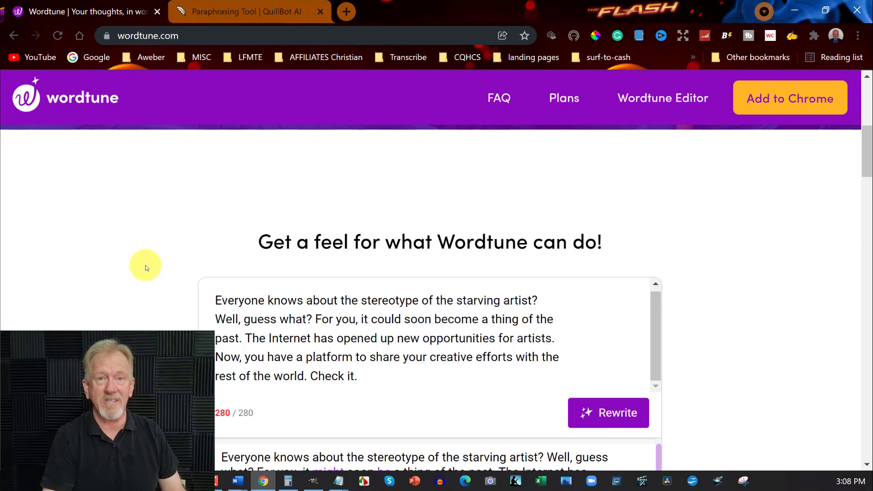
Step: Open Copyscape's Premium Search in a new tab and copy Wordtune's 'We all know that starving artists…' rewrite
{"action": "left_click", "coordinate": [347, 12]}
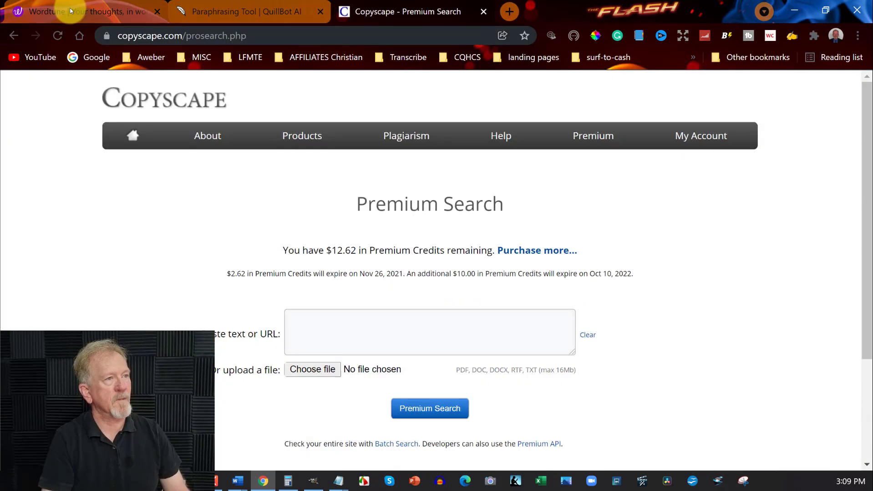
{"action": "left_click", "coordinate": [87, 11]}
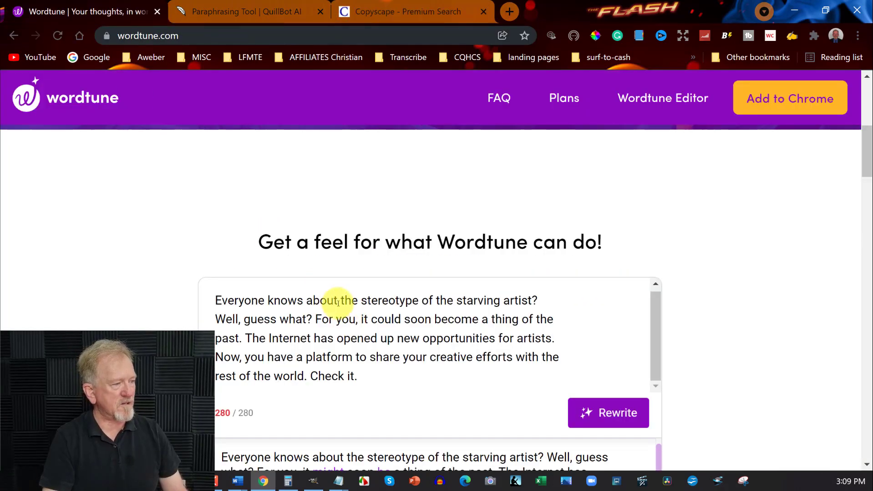
{"action": "scroll", "coordinate": [704, 265], "scroll_direction": "down", "scroll_amount": 3}
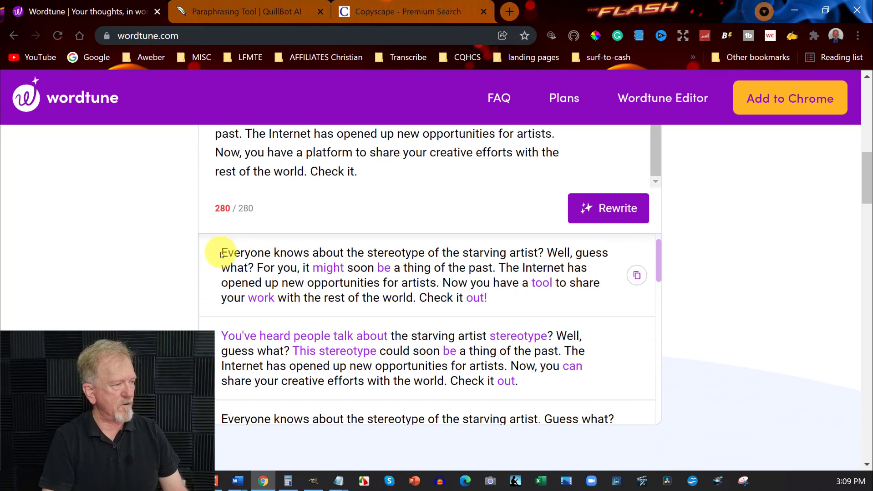
{"action": "left_click_drag", "start_coordinate": [225, 253], "coordinate": [495, 301]}
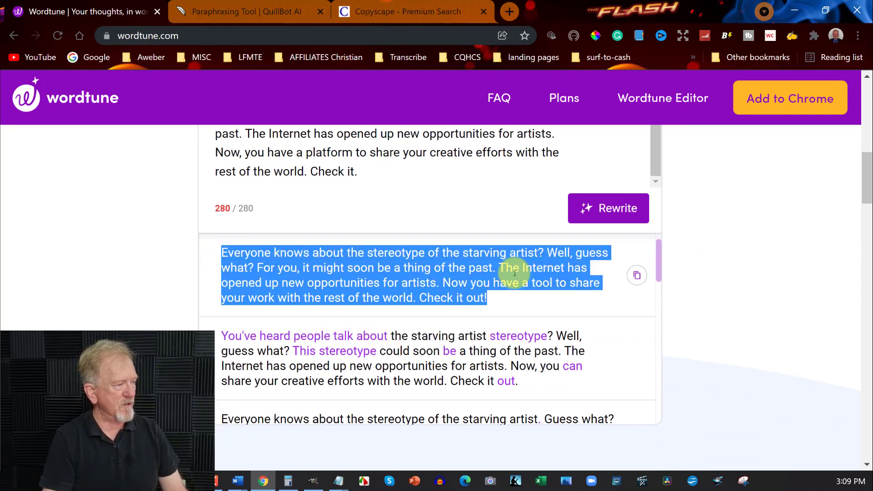
{"action": "scroll", "coordinate": [513, 273], "scroll_direction": "down", "scroll_amount": 5}
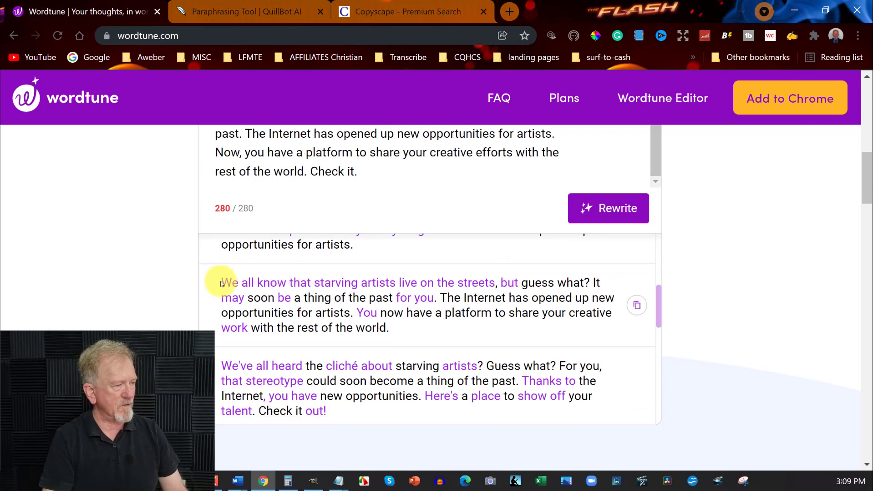
{"action": "left_click_drag", "start_coordinate": [222, 284], "coordinate": [386, 332]}
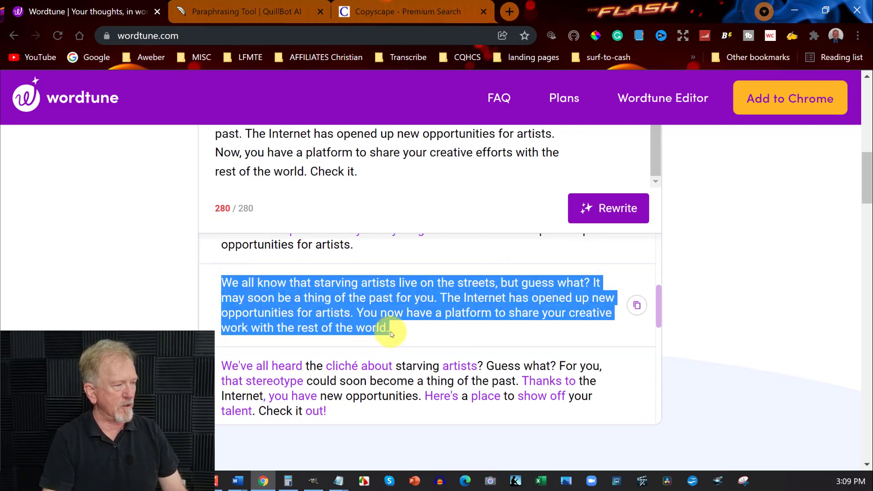
{"action": "right_click", "coordinate": [345, 303]}
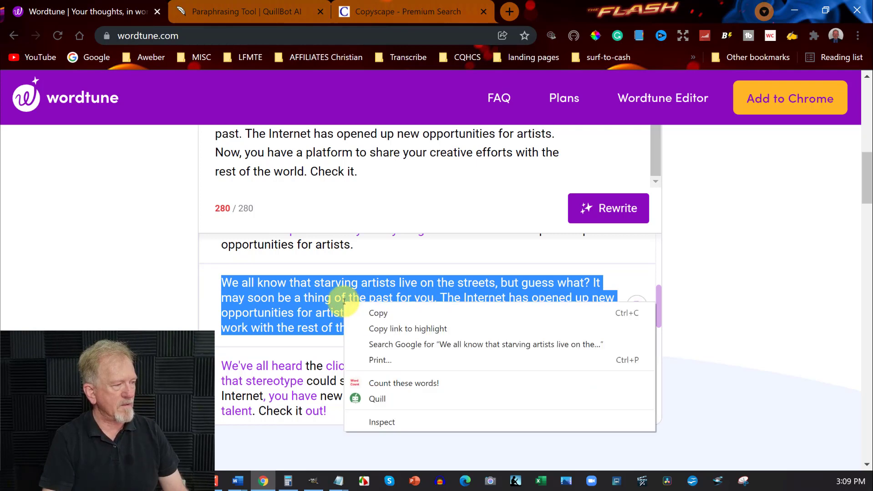
{"action": "left_click", "coordinate": [377, 314]}
{"action": "left_click", "coordinate": [400, 11]}
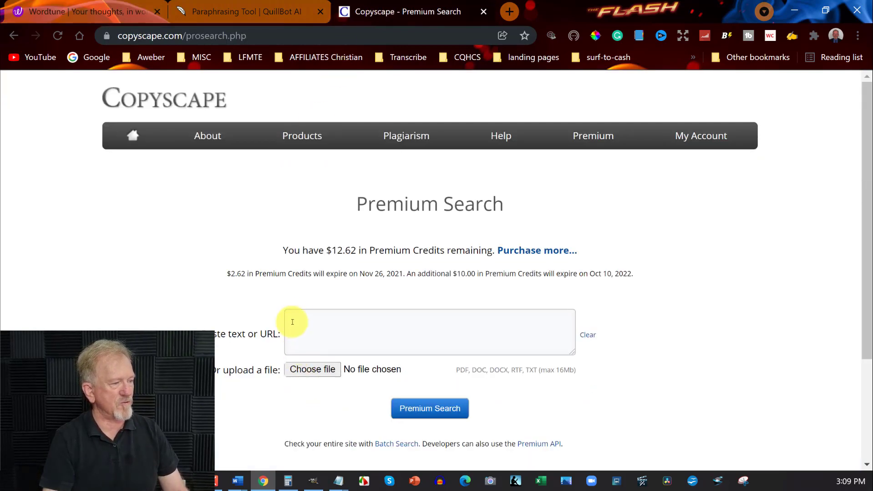
Step: Paste the Wordtune rewrite into Copyscape and run a $0.03 Premium Search, which finds no results
{"action": "left_click", "coordinate": [296, 313]}
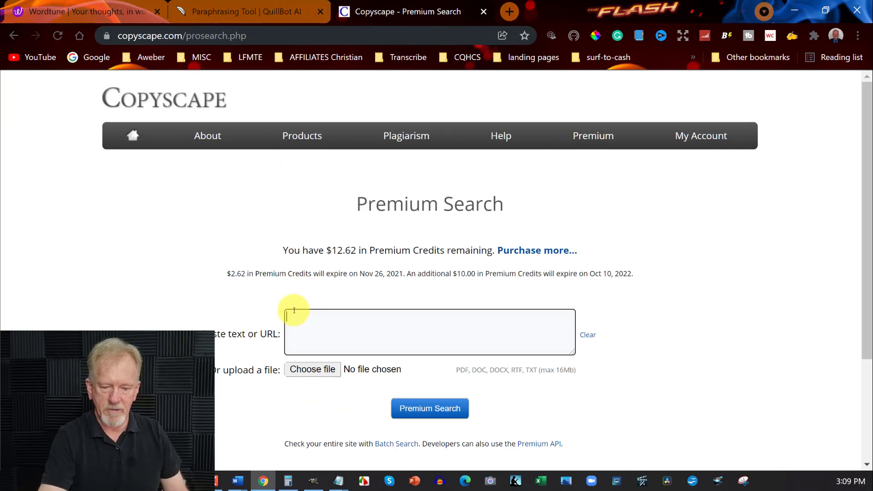
{"action": "key", "text": "ctrl+v"}
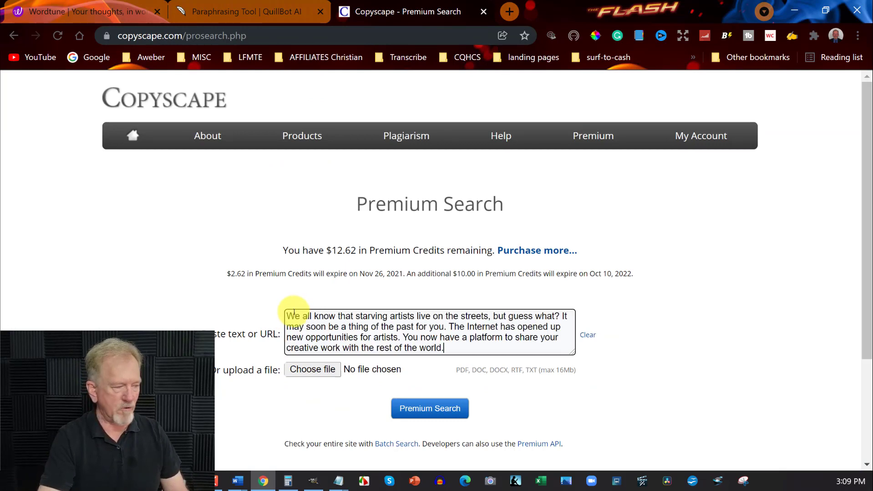
{"action": "left_click", "coordinate": [430, 409]}
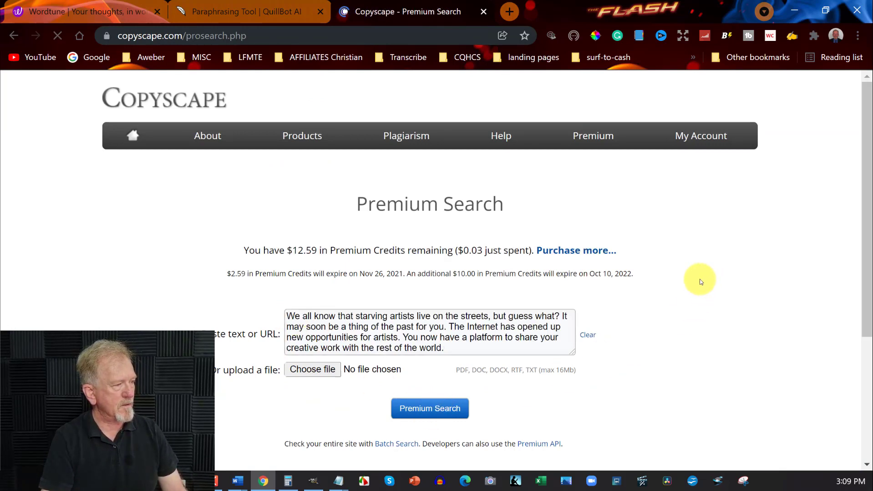
{"action": "scroll", "coordinate": [700, 282], "scroll_direction": "down", "scroll_amount": 2}
{"action": "scroll", "coordinate": [700, 279], "scroll_direction": "down", "scroll_amount": 3}
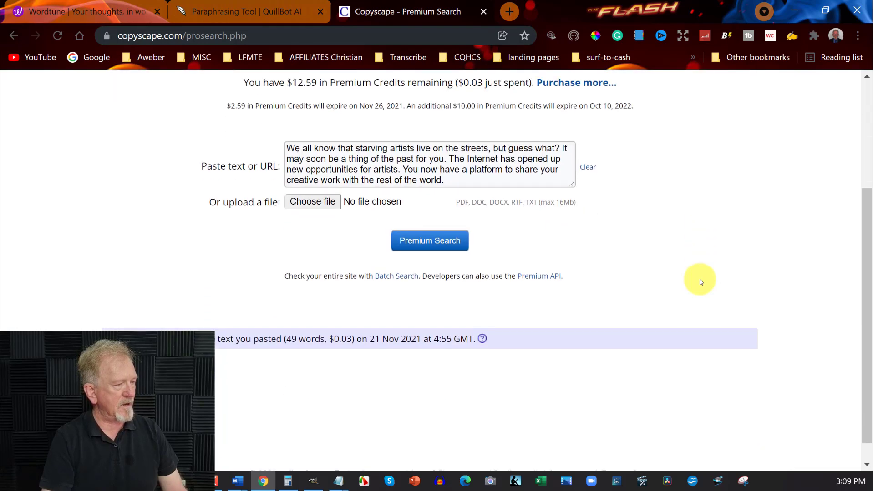
{"action": "scroll", "coordinate": [699, 278], "scroll_direction": "up", "scroll_amount": 5}
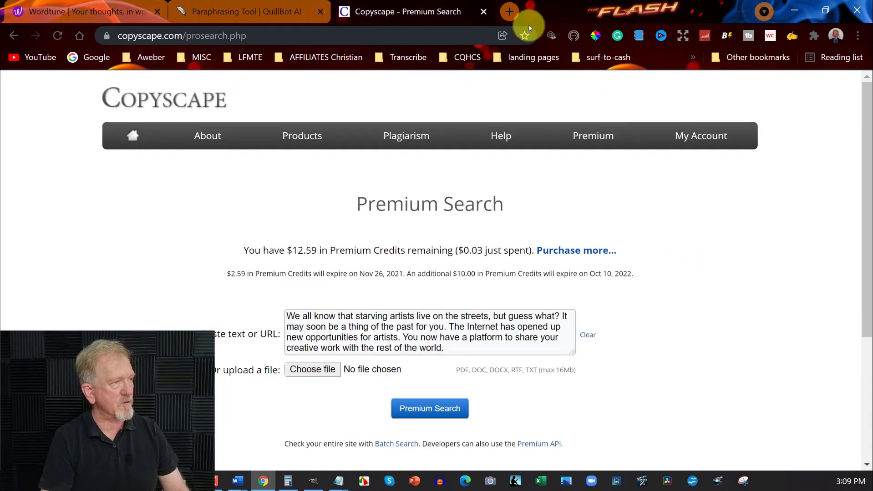
{"action": "left_click", "coordinate": [245, 4]}
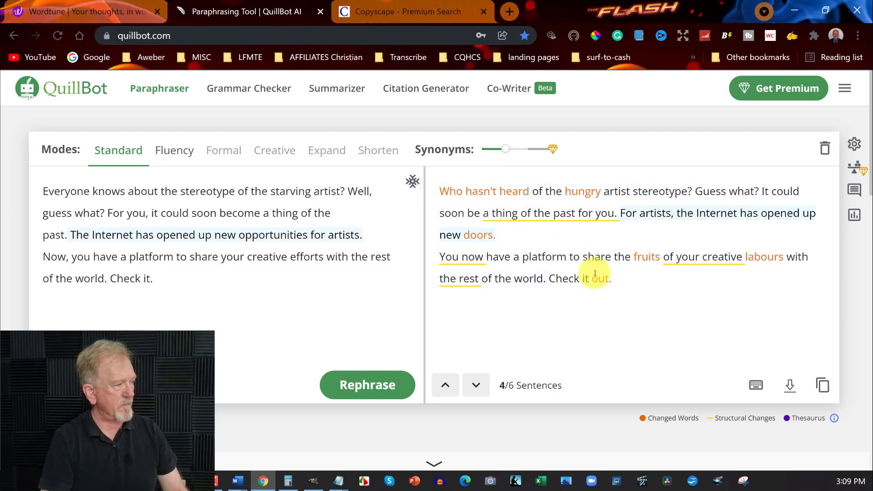
Step: Copy QuillBot's 'Who hasn't heard of the hungry artist stereotype?' paraphrase
{"action": "left_click_drag", "start_coordinate": [615, 282], "coordinate": [437, 186]}
{"action": "right_click", "coordinate": [452, 206]}
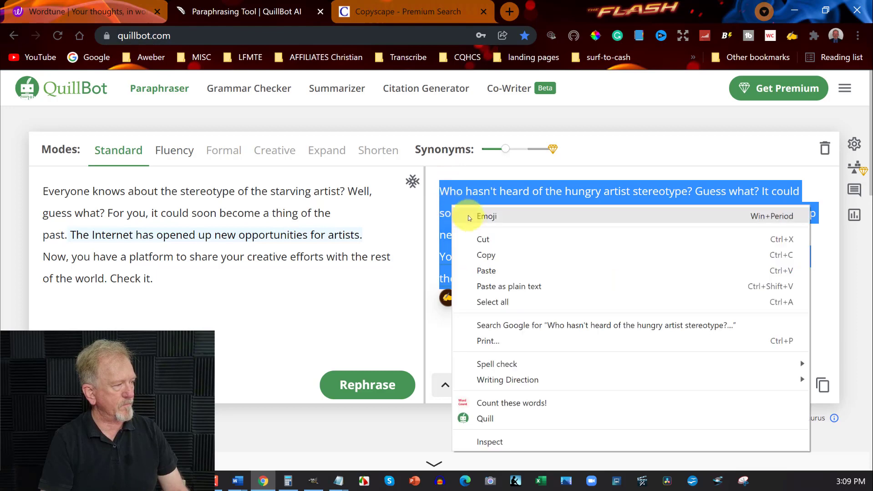
{"action": "left_click", "coordinate": [486, 256]}
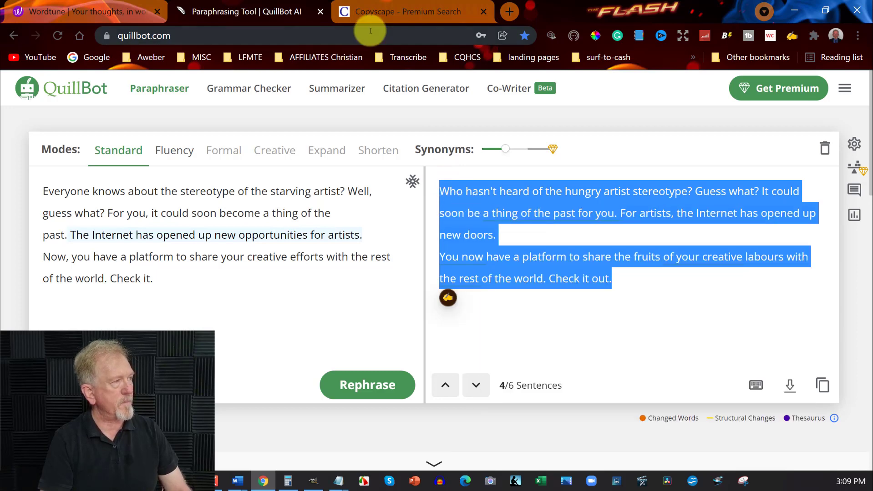
Step: Replace the text in Copyscape's search box with the paraphrase and run Premium Search
{"action": "left_click", "coordinate": [400, 11]}
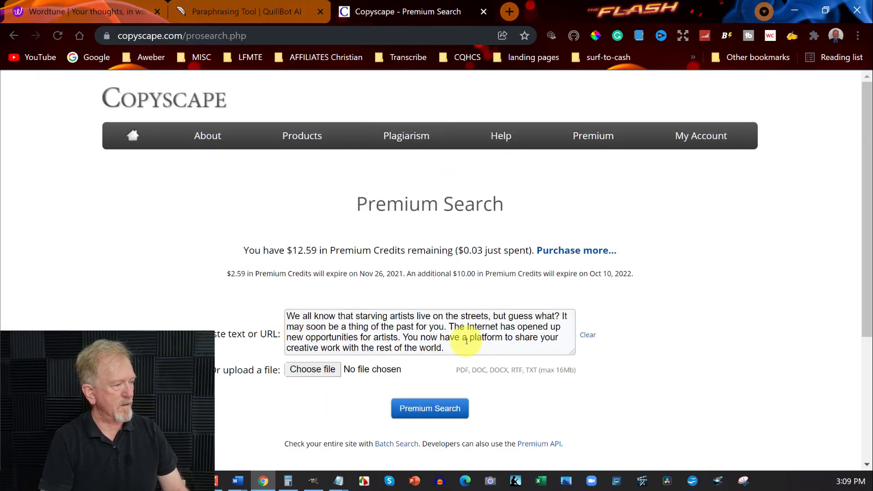
{"action": "key", "text": "ctrl+a"}
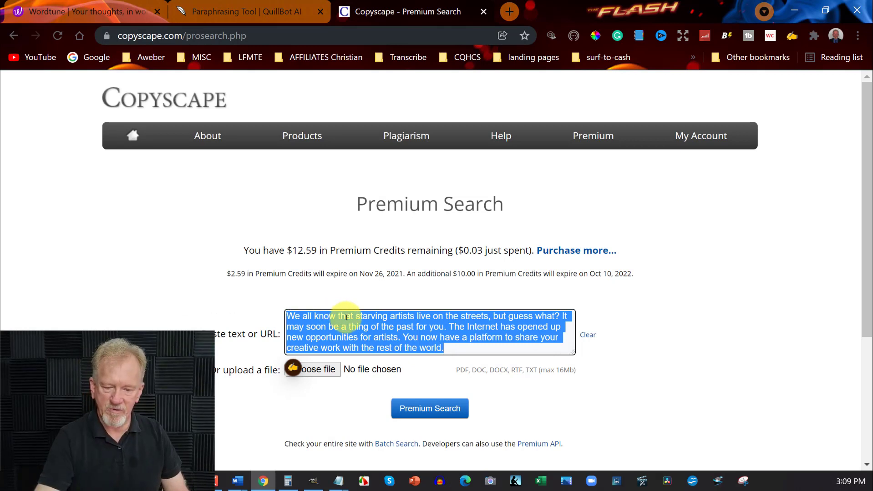
{"action": "key", "text": "ctrl+v"}
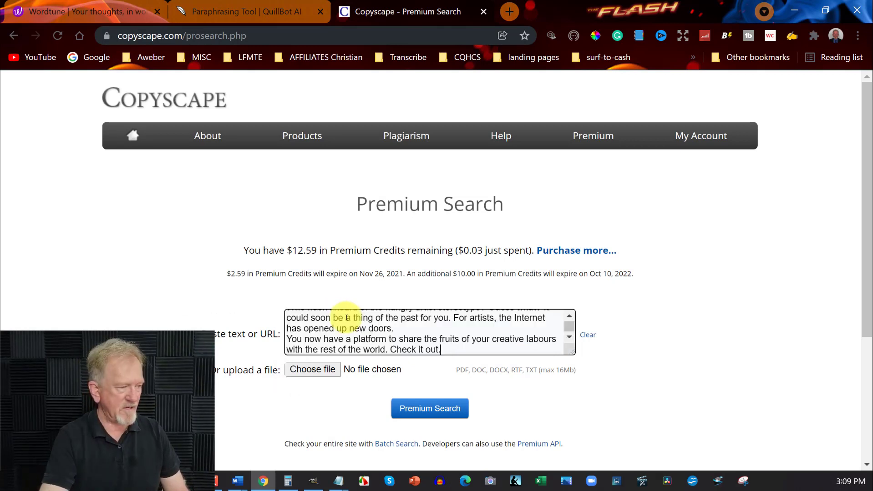
{"action": "left_click", "coordinate": [426, 413]}
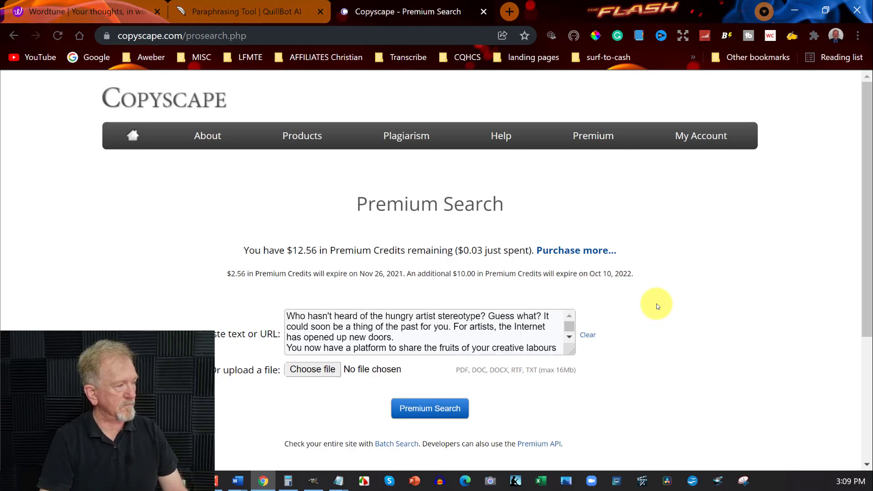
{"action": "scroll", "coordinate": [656, 304], "scroll_direction": "up", "scroll_amount": 4}
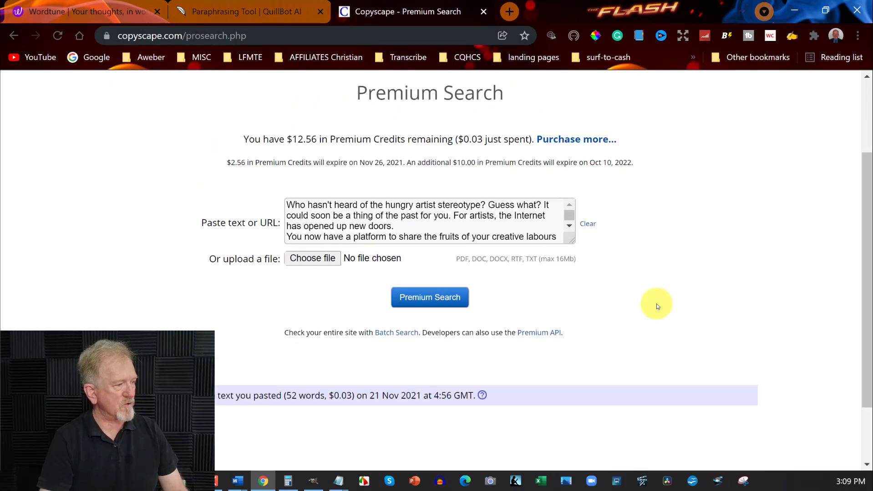
Step: Copy Wordtune's top rewrite, opening 'Everyone knows about the stereotype of the starving artist?'
{"action": "left_click", "coordinate": [58, 3]}
{"action": "scroll", "coordinate": [356, 274], "scroll_direction": "up", "scroll_amount": 5}
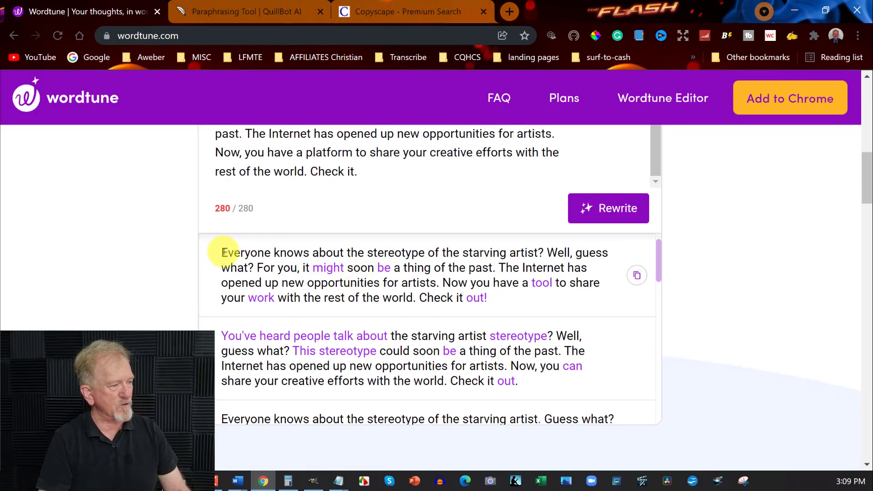
{"action": "left_click_drag", "start_coordinate": [221, 253], "coordinate": [501, 299]}
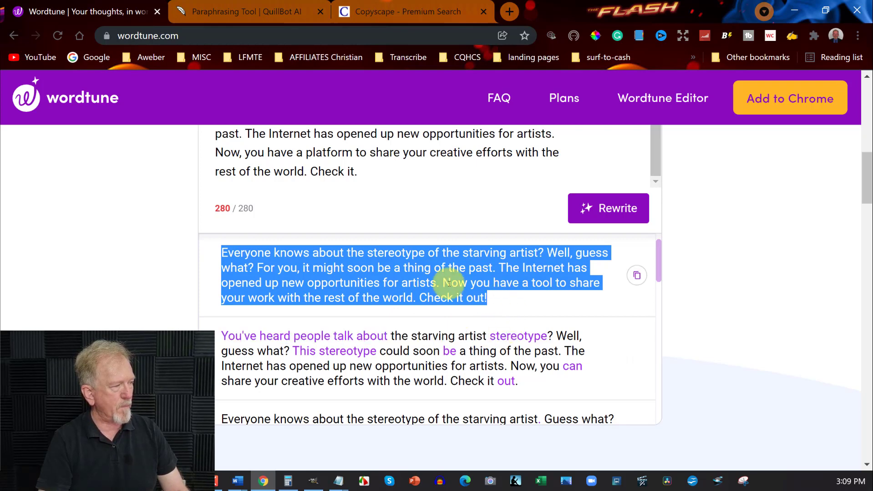
{"action": "right_click", "coordinate": [408, 276]}
{"action": "left_click", "coordinate": [441, 286]}
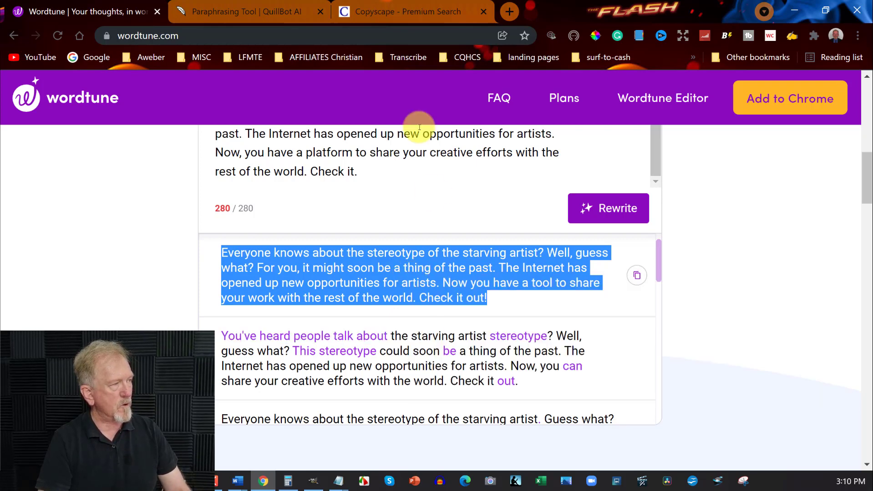
Step: Paste Wordtune's first rewrite into Copyscape and run a Premium Search, finding 9 matching pages
{"action": "left_click", "coordinate": [376, 9]}
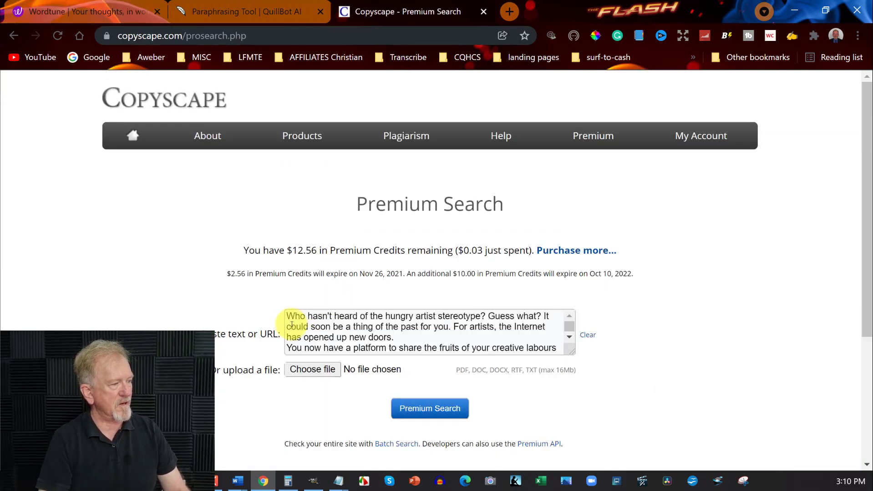
{"action": "left_click_drag", "start_coordinate": [287, 317], "coordinate": [291, 366]}
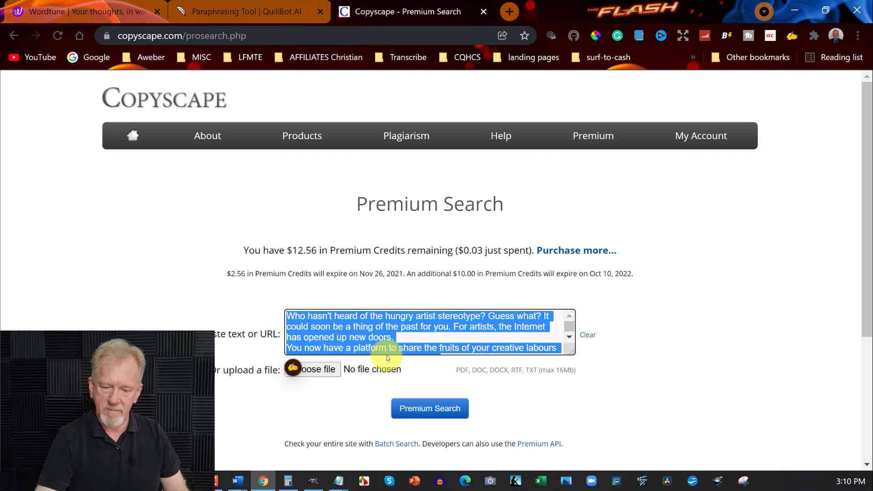
{"action": "key", "text": "ctrl+v"}
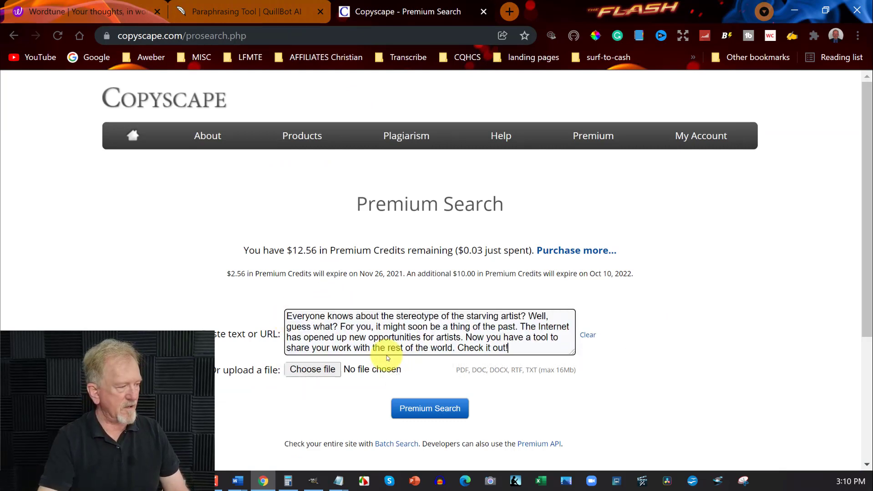
{"action": "left_click", "coordinate": [436, 409]}
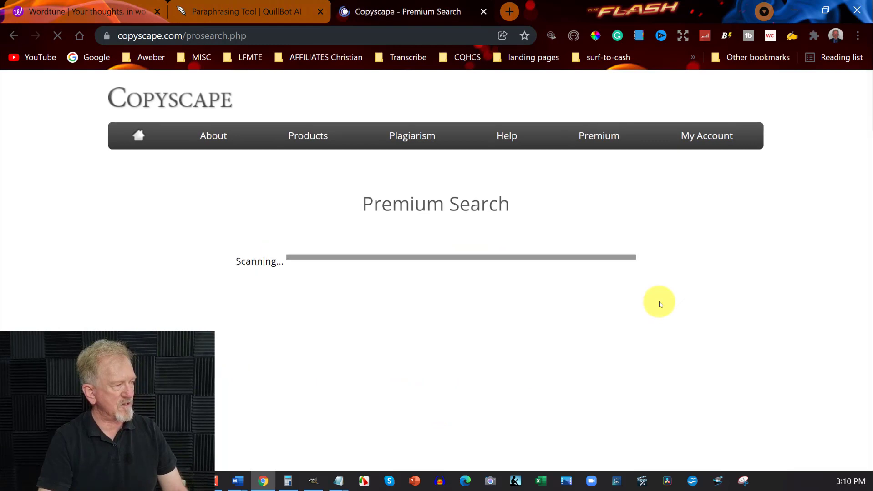
{"action": "scroll", "coordinate": [660, 303], "scroll_direction": "down", "scroll_amount": 6}
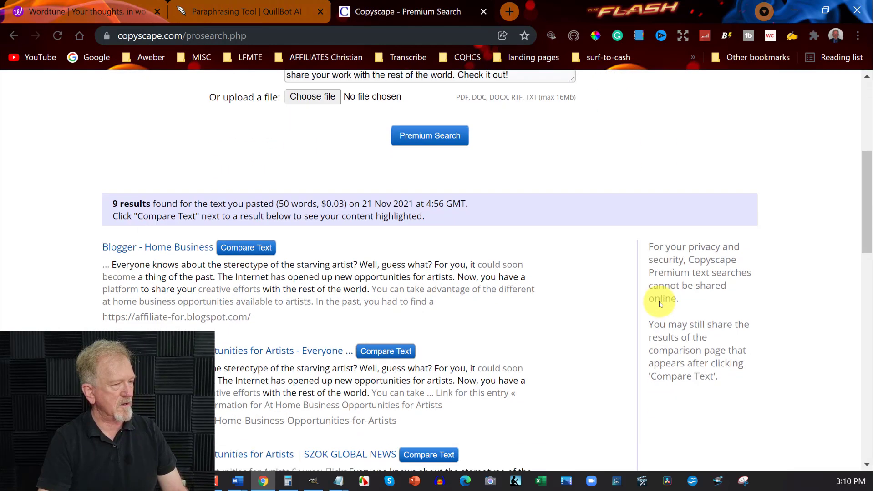
{"action": "scroll", "coordinate": [658, 301], "scroll_direction": "down", "scroll_amount": 2}
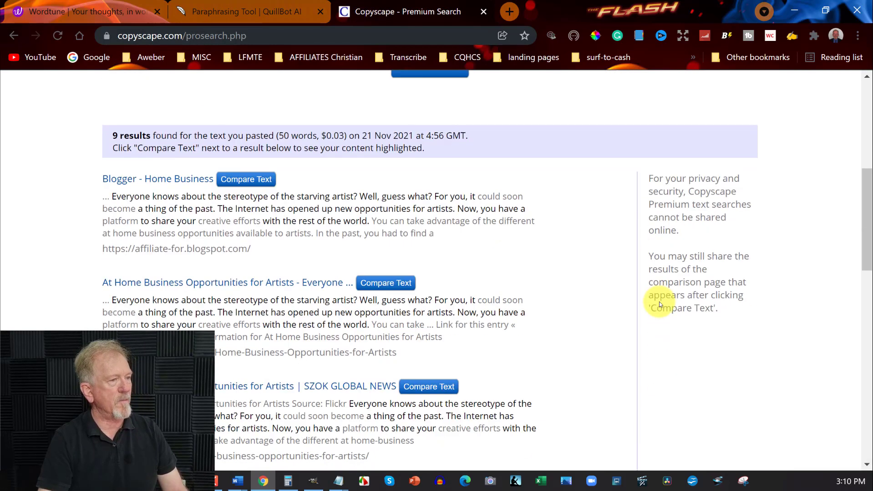
Step: Compare the 9 matching web pages against the rewrite, then go back to Wordtune's suggestions
{"action": "left_click", "coordinate": [75, 9]}
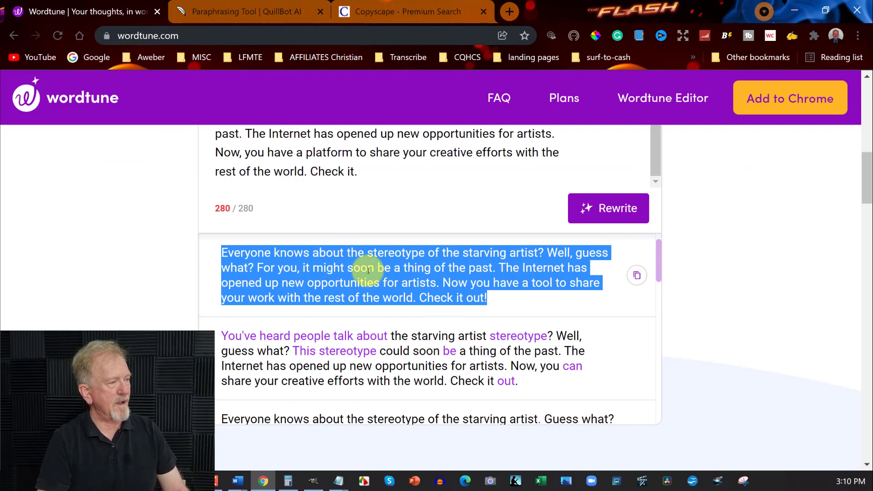
{"action": "left_click", "coordinate": [390, 12]}
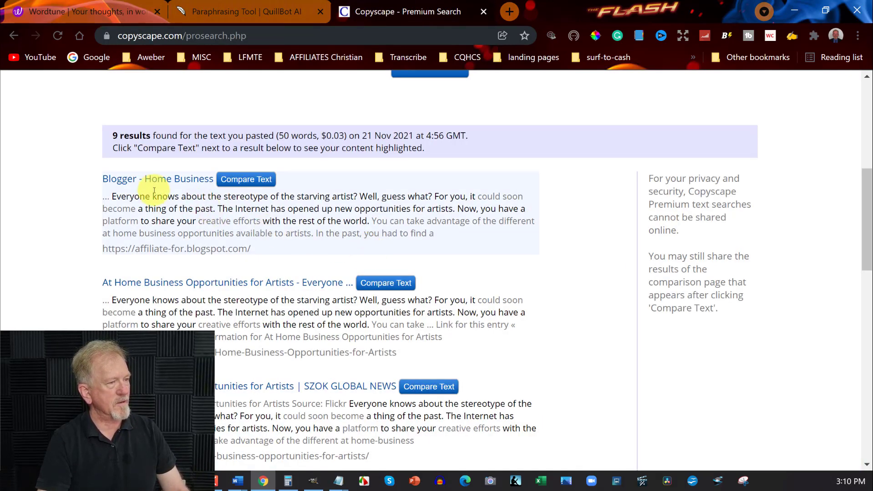
{"action": "scroll", "coordinate": [197, 209], "scroll_direction": "down", "scroll_amount": 4}
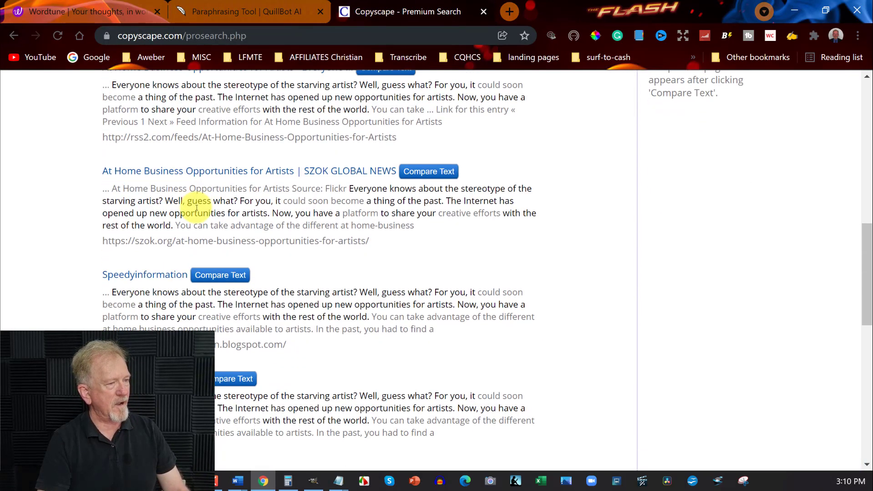
{"action": "scroll", "coordinate": [196, 208], "scroll_direction": "down", "scroll_amount": 5}
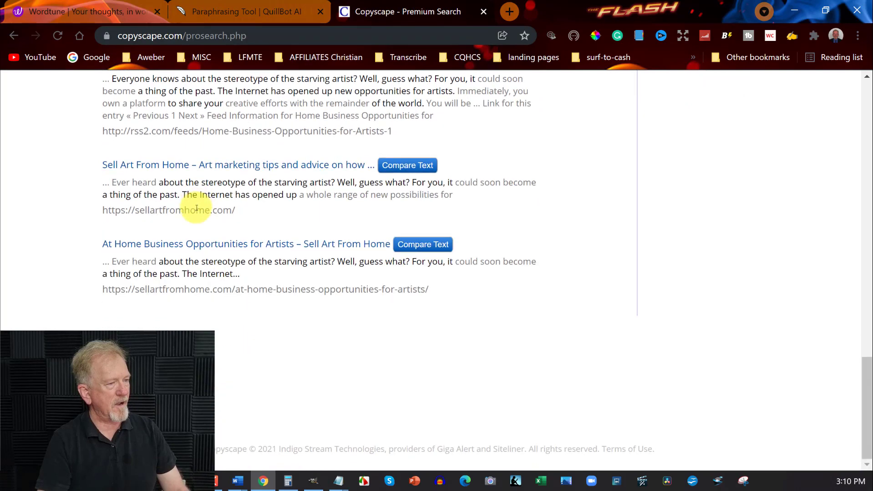
{"action": "scroll", "coordinate": [196, 210], "scroll_direction": "up", "scroll_amount": 5}
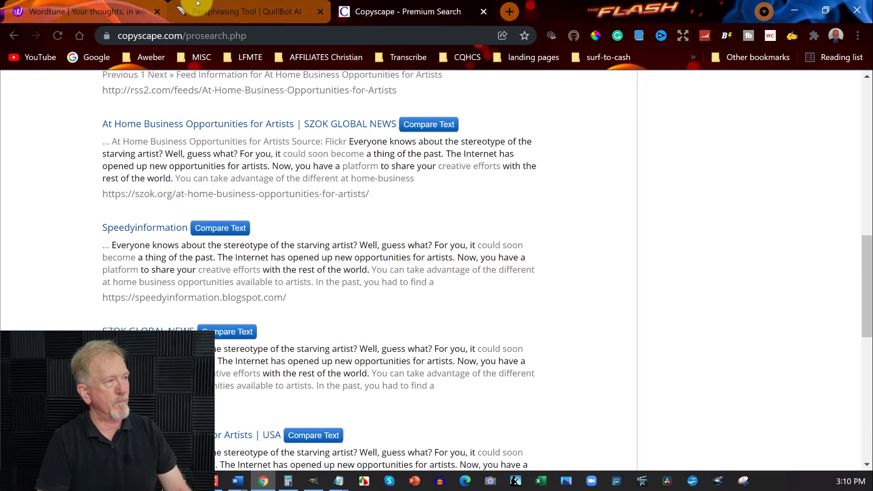
{"action": "left_click", "coordinate": [84, 11]}
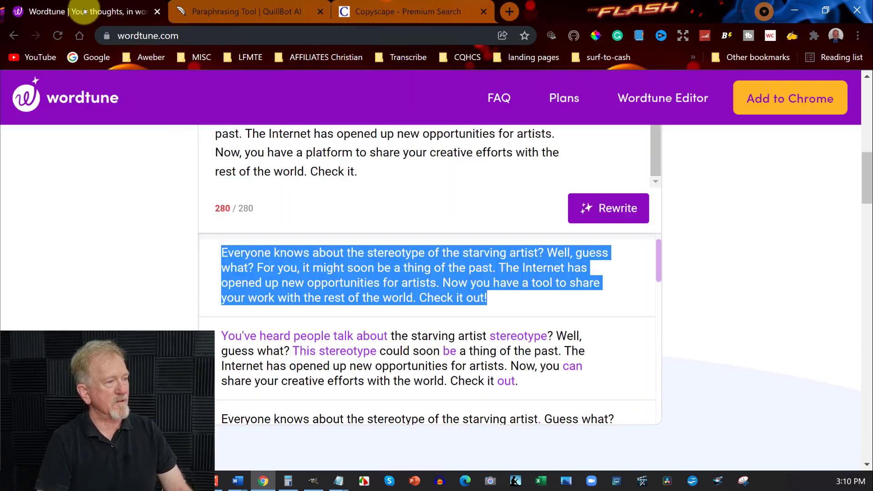
Step: Copy Wordtune's second rewrite suggestion, 'You've heard people talk about the starving artist stereotype?'
{"action": "left_click", "coordinate": [224, 336]}
{"action": "left_click_drag", "start_coordinate": [224, 335], "coordinate": [539, 392]}
{"action": "right_click", "coordinate": [390, 353]}
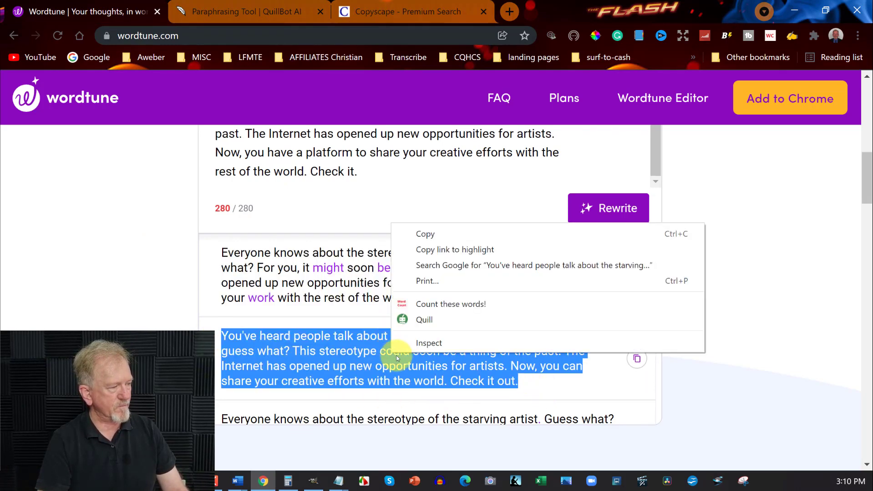
{"action": "left_click", "coordinate": [423, 235]}
Step: Replace Copyscape's old search text with this rewrite and run a Premium Search
{"action": "left_click", "coordinate": [395, 12]}
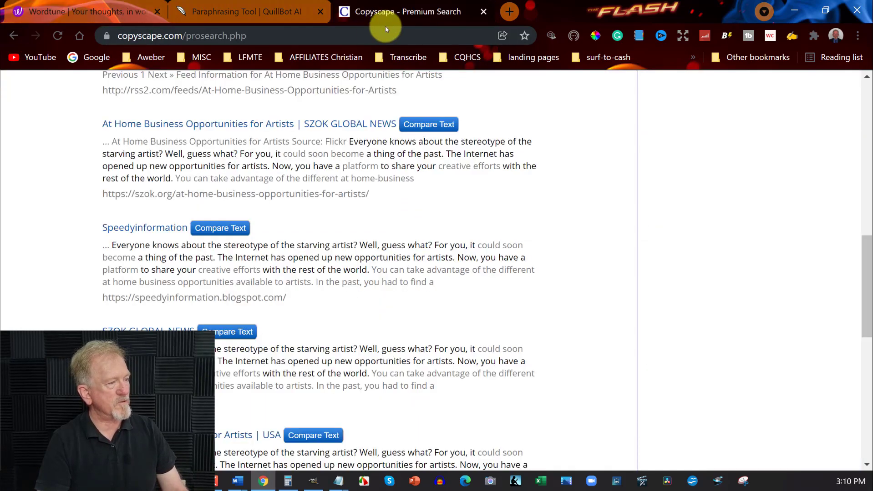
{"action": "scroll", "coordinate": [337, 159], "scroll_direction": "up", "scroll_amount": 5}
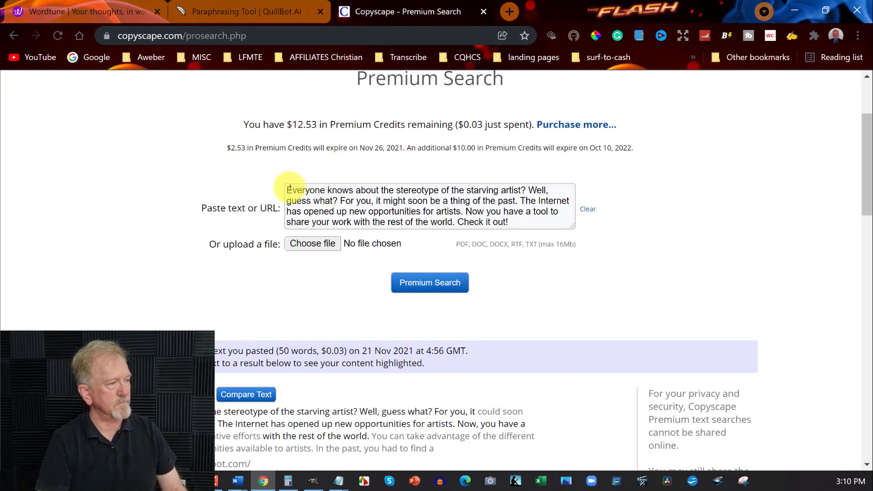
{"action": "left_click_drag", "start_coordinate": [287, 189], "coordinate": [473, 224]}
{"action": "key", "text": "BackSpace"}
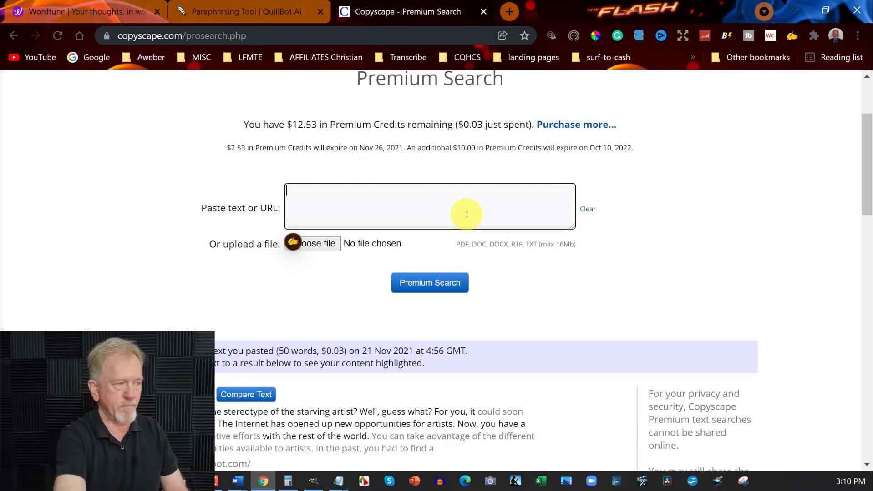
{"action": "key", "text": "ctrl+v"}
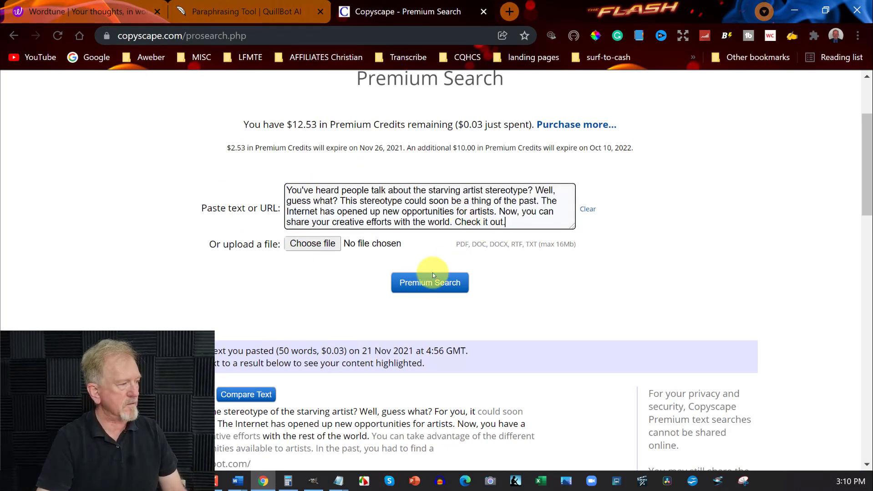
{"action": "left_click", "coordinate": [421, 283]}
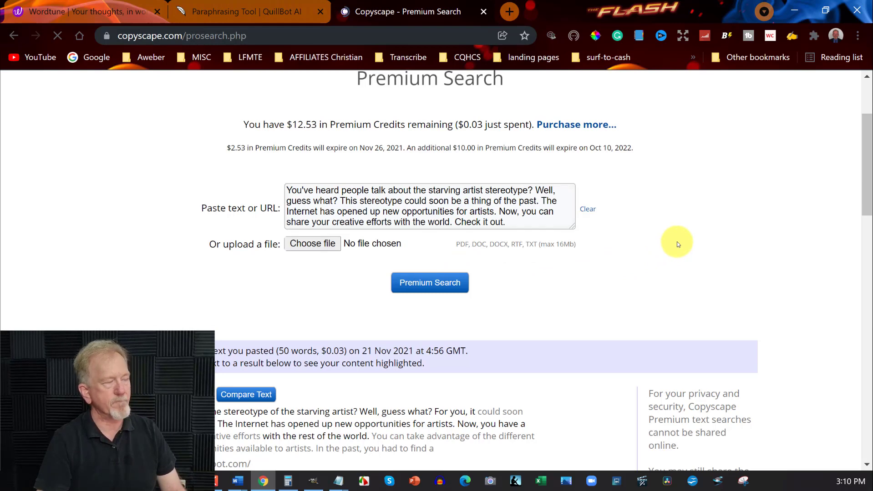
{"action": "scroll", "coordinate": [666, 247], "scroll_direction": "down", "scroll_amount": 4}
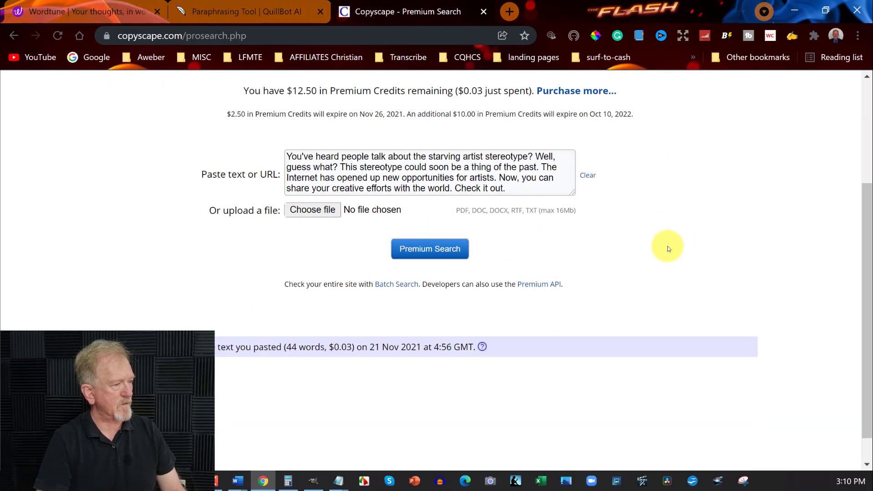
Step: Copy the Wordtune rewrite saying it won't be a problem any longer
{"action": "left_click", "coordinate": [260, 10]}
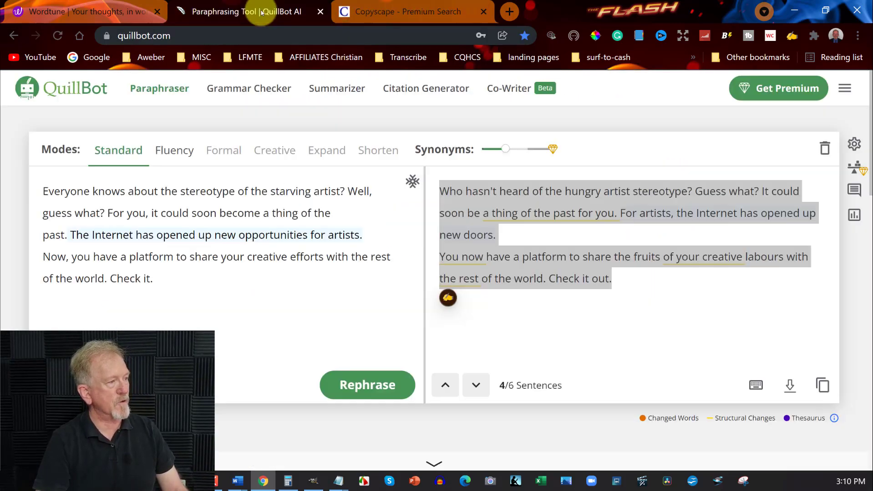
{"action": "left_click", "coordinate": [109, 14]}
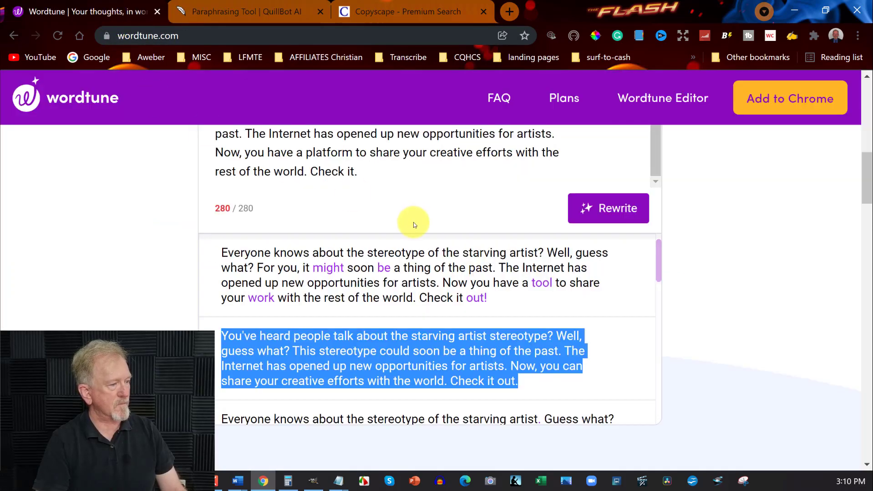
{"action": "scroll", "coordinate": [410, 226], "scroll_direction": "down", "scroll_amount": 5}
{"action": "scroll", "coordinate": [423, 239], "scroll_direction": "up", "scroll_amount": 3}
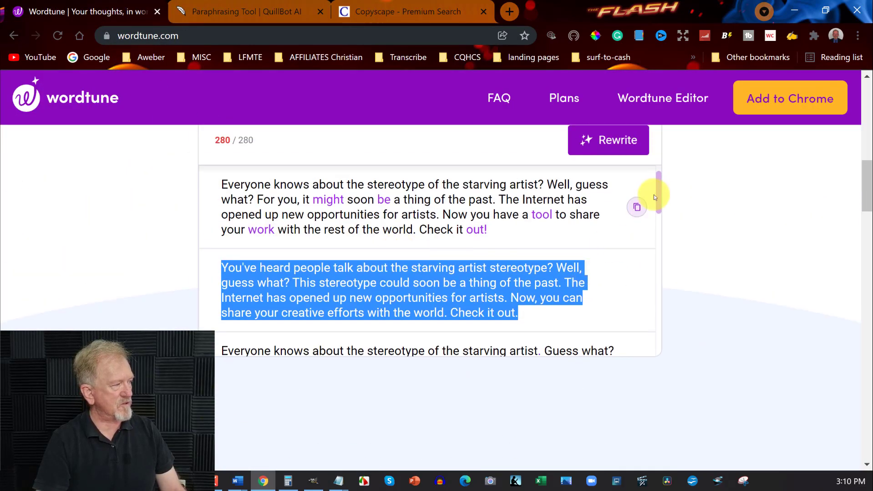
{"action": "left_click_drag", "start_coordinate": [658, 189], "coordinate": [657, 225]}
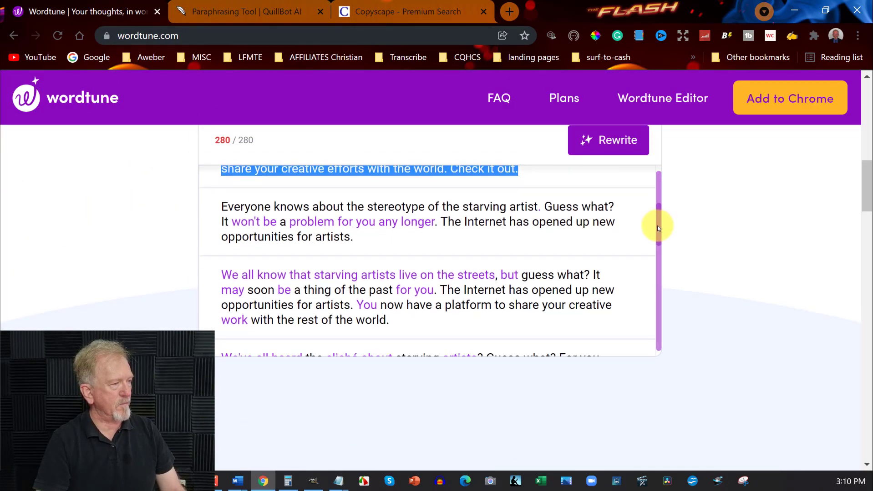
{"action": "left_click_drag", "start_coordinate": [222, 206], "coordinate": [351, 237]}
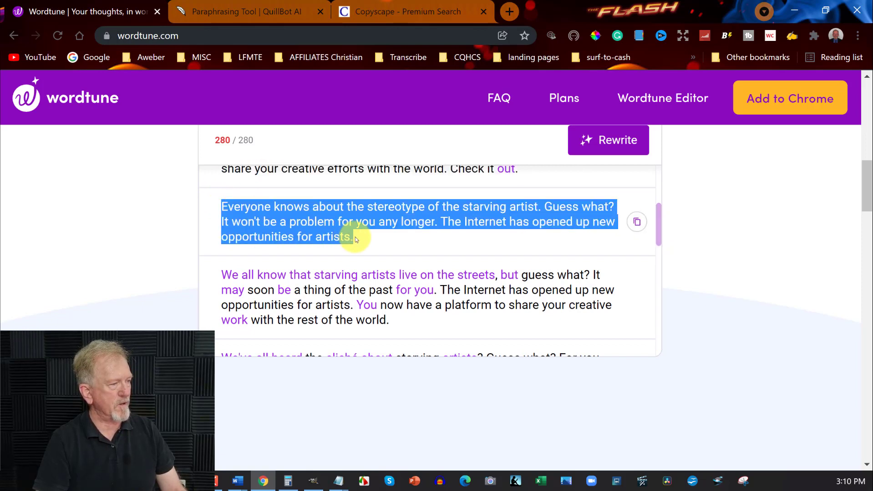
{"action": "right_click", "coordinate": [345, 232]}
{"action": "left_click", "coordinate": [359, 239]}
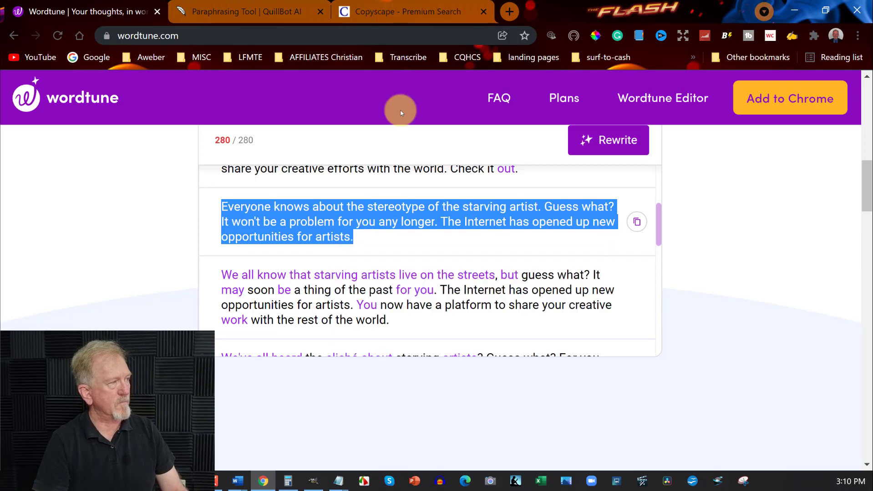
Step: Paste it over Copyscape's box text and run a Premium Search, leaving $12.47 in credits
{"action": "left_click", "coordinate": [429, 7]}
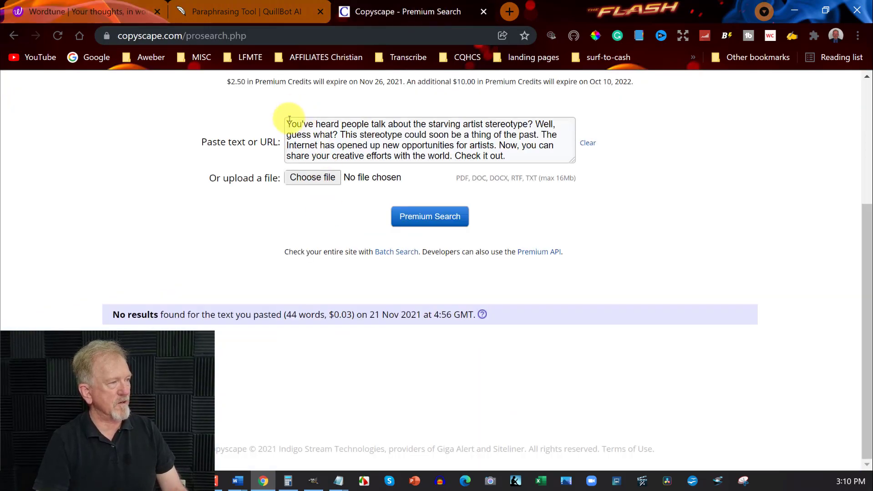
{"action": "left_click_drag", "start_coordinate": [288, 121], "coordinate": [293, 176]}
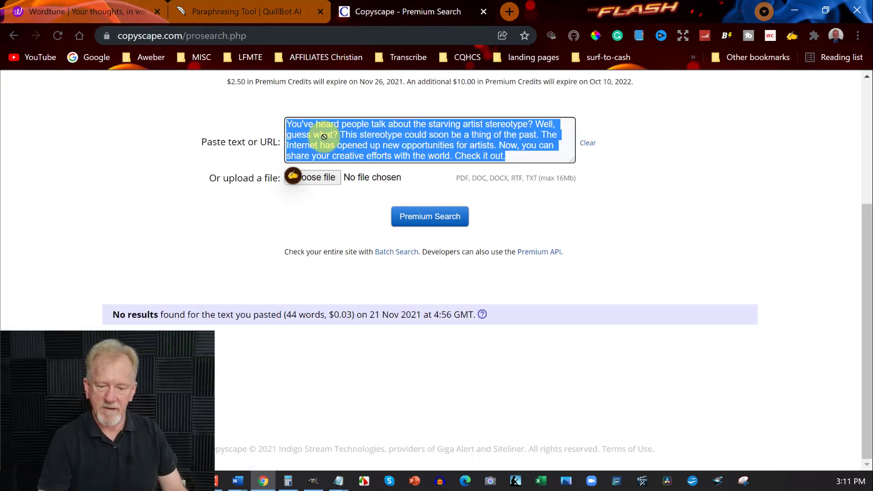
{"action": "key", "text": "ctrl+v"}
{"action": "left_click", "coordinate": [426, 217]}
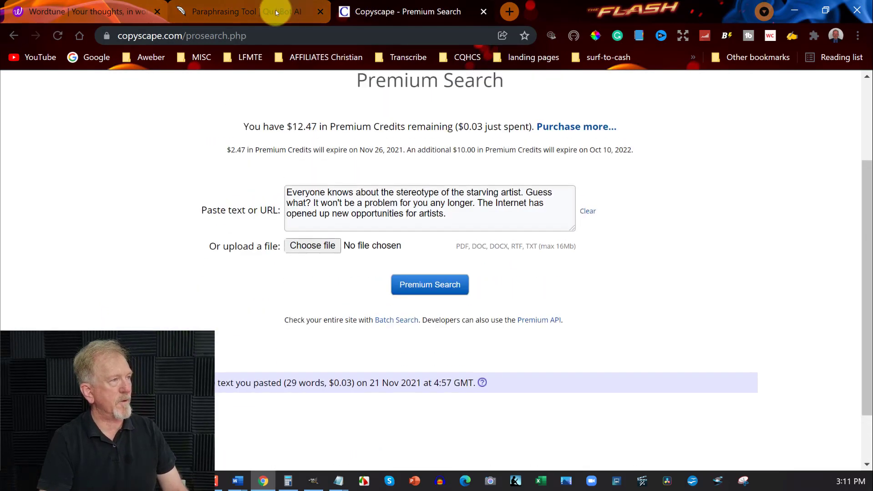
{"action": "left_click", "coordinate": [275, 10]}
{"action": "left_click", "coordinate": [118, 17]}
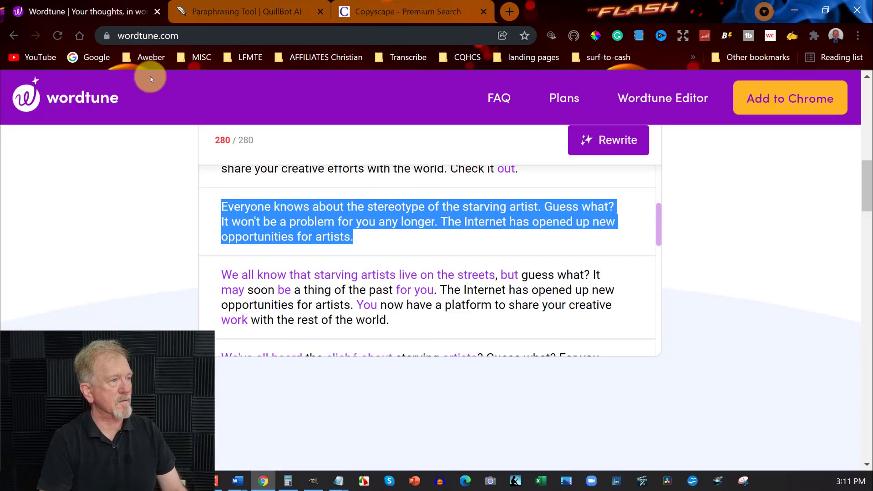
Step: Copy Wordtune's last rewrite, 'Everyone is familiar with the stereotype of a starving artist?'
{"action": "scroll", "coordinate": [351, 234], "scroll_direction": "down", "scroll_amount": 2}
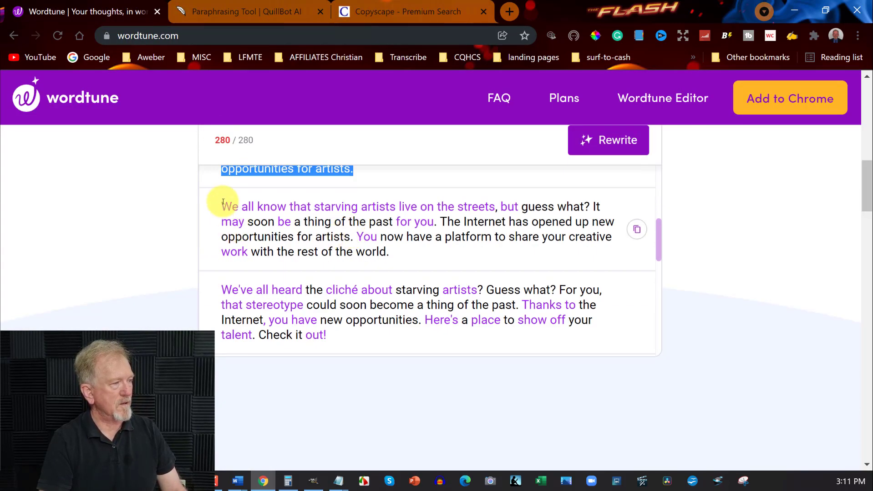
{"action": "left_click_drag", "start_coordinate": [223, 202], "coordinate": [370, 253]}
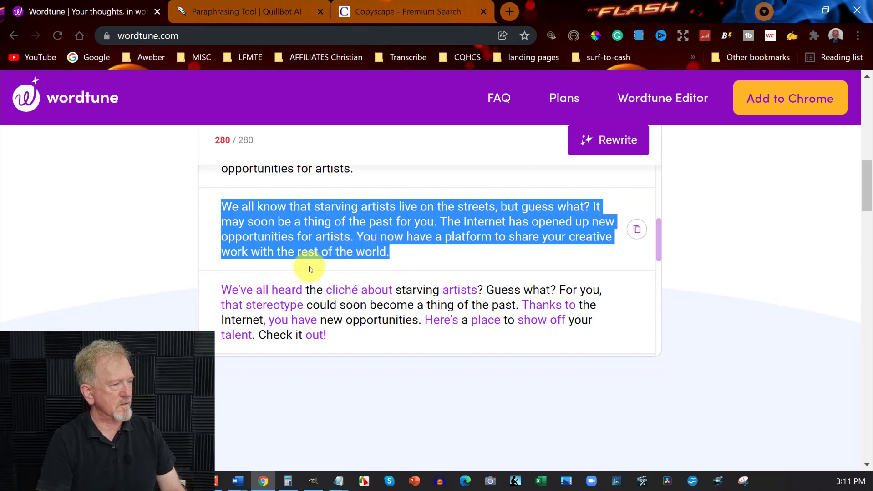
{"action": "scroll", "coordinate": [269, 269], "scroll_direction": "down", "scroll_amount": 8}
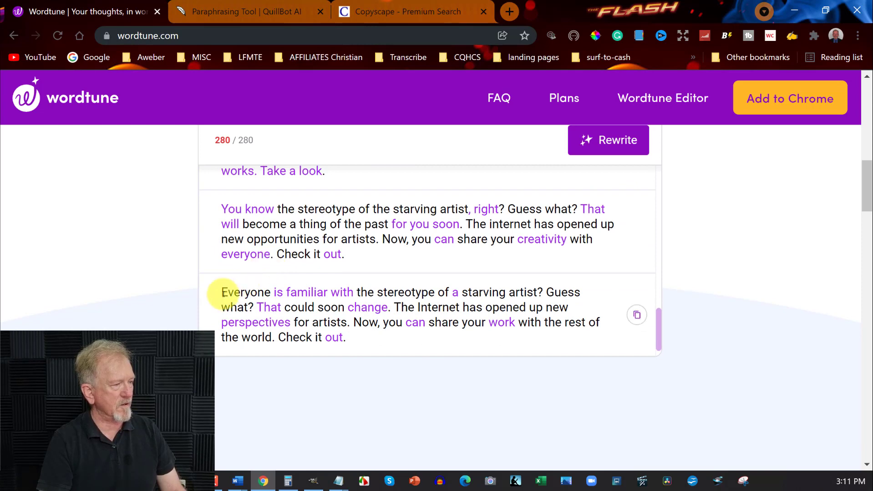
{"action": "left_click_drag", "start_coordinate": [221, 293], "coordinate": [364, 345]}
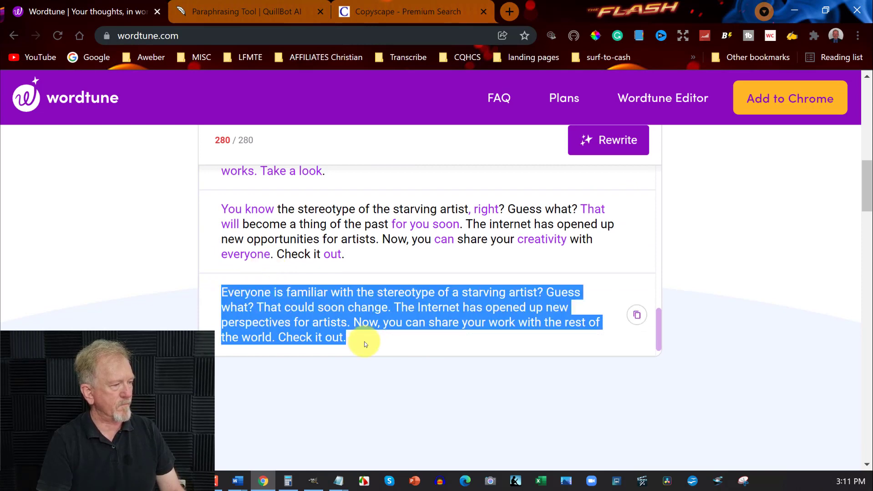
{"action": "right_click", "coordinate": [280, 303]}
{"action": "left_click", "coordinate": [315, 314]}
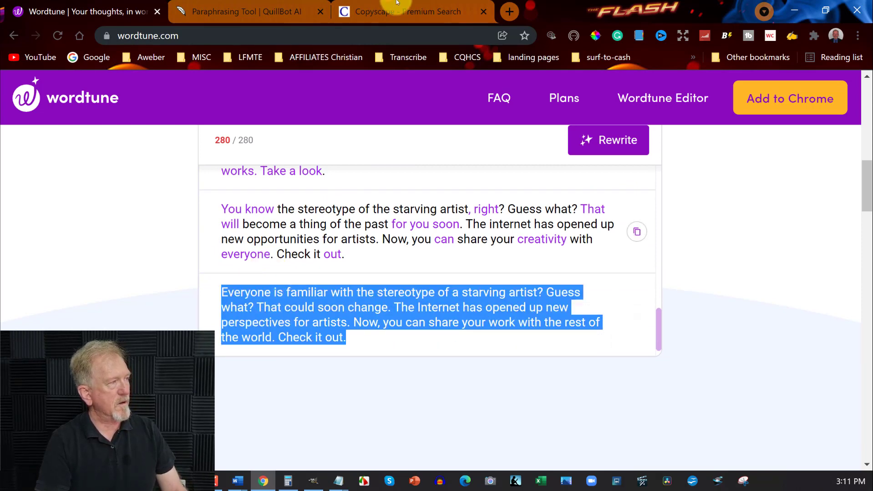
Step: Paste it over Copyscape's old text and run a Premium Search, leaving $12.44 in credits
{"action": "left_click", "coordinate": [423, 10]}
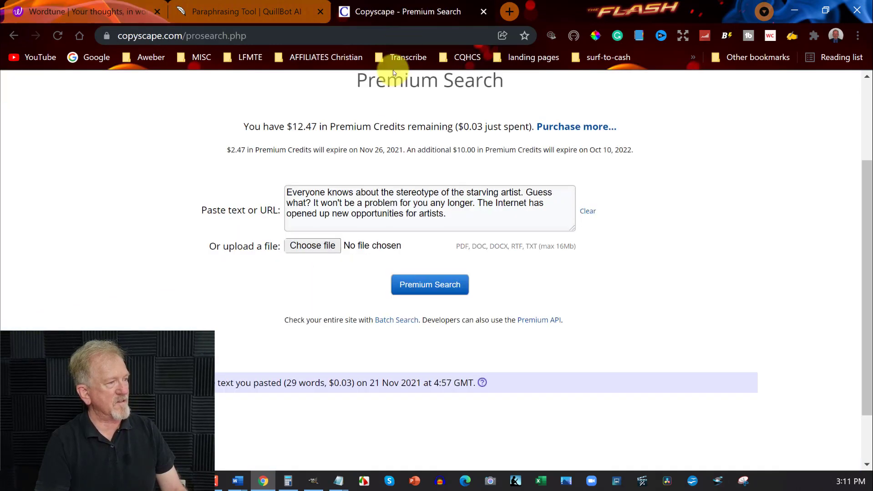
{"action": "triple_click", "coordinate": [291, 193]}
{"action": "left_click_drag", "start_coordinate": [291, 193], "coordinate": [358, 212]}
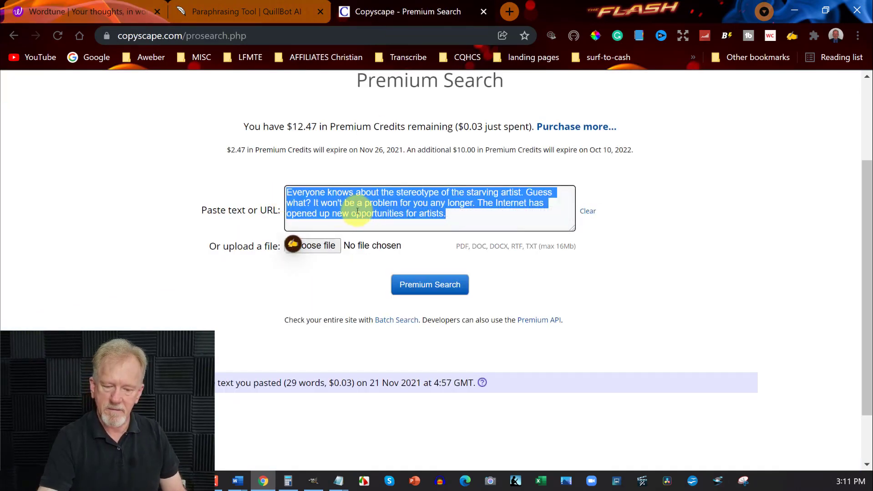
{"action": "key", "text": "ctrl+v"}
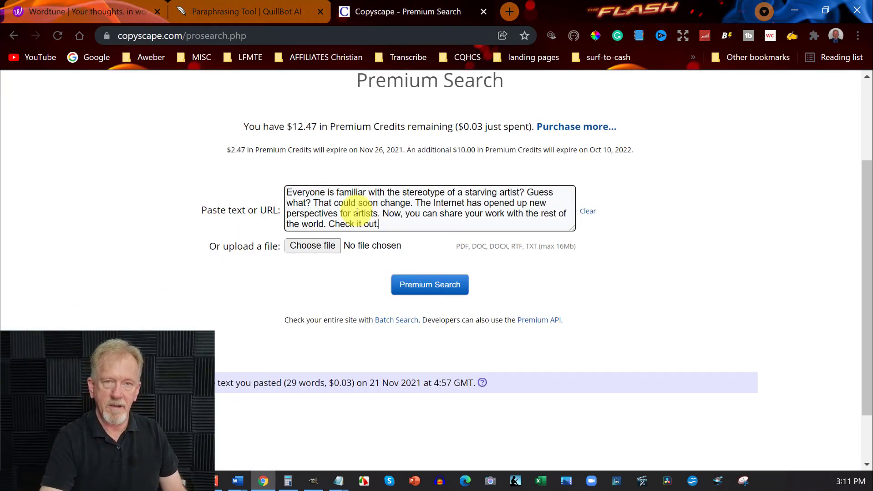
{"action": "left_click", "coordinate": [431, 286]}
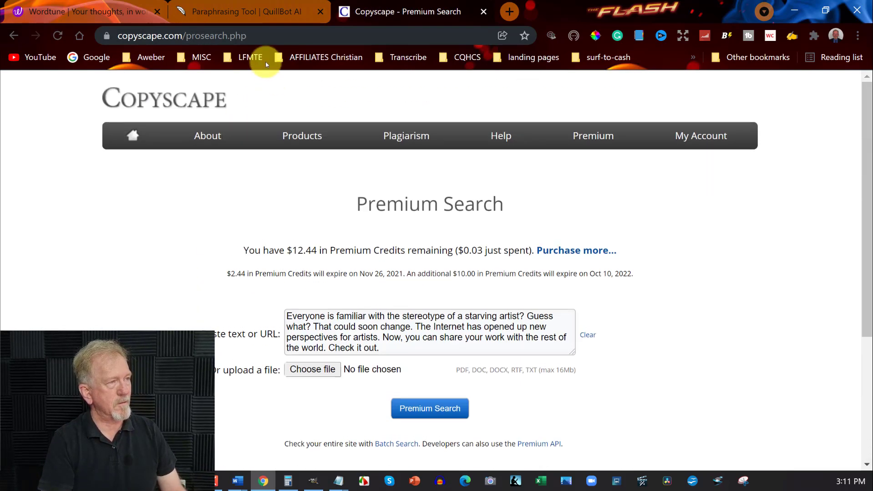
Step: Go back to Wordtune and scroll to the top of the page to reach Plans
{"action": "left_click", "coordinate": [86, 12]}
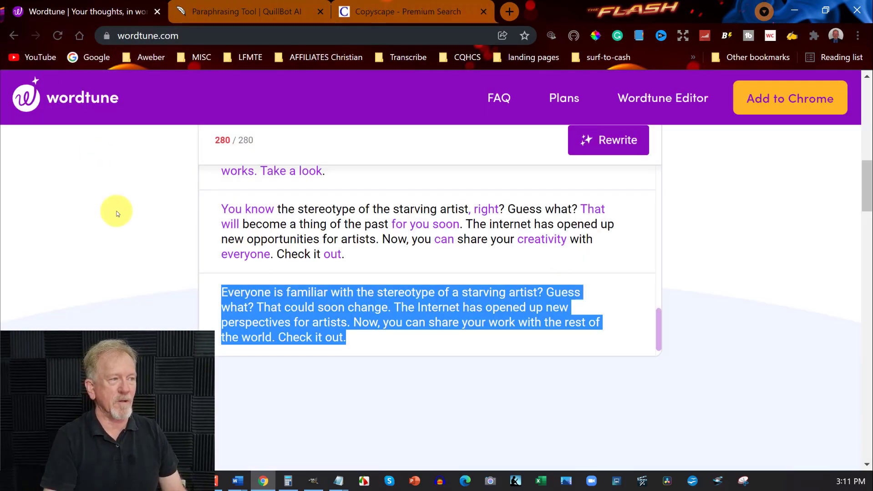
{"action": "scroll", "coordinate": [695, 256], "scroll_direction": "up", "scroll_amount": 3}
{"action": "scroll", "coordinate": [695, 255], "scroll_direction": "up", "scroll_amount": 7}
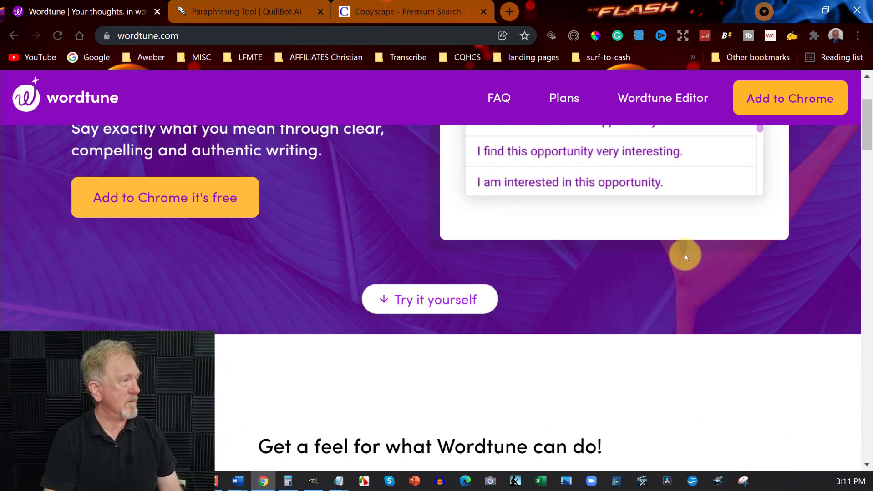
{"action": "scroll", "coordinate": [372, 207], "scroll_direction": "up", "scroll_amount": 3}
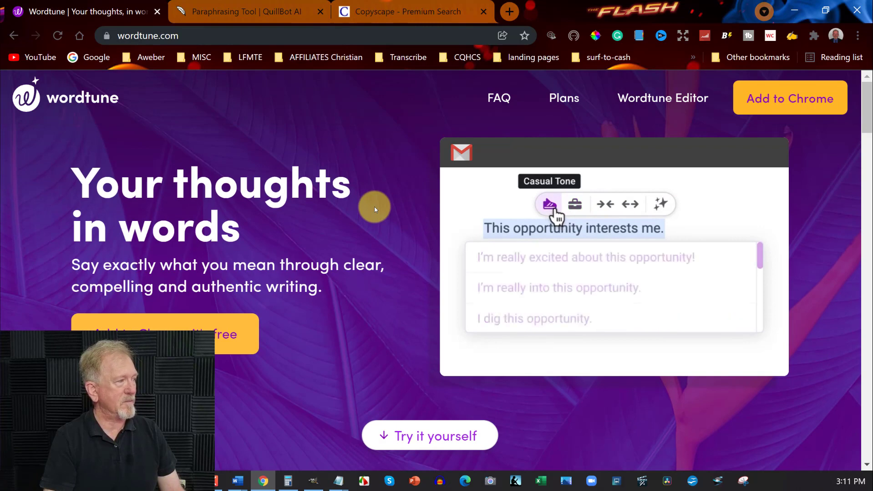
{"action": "scroll", "coordinate": [374, 207], "scroll_direction": "down", "scroll_amount": 2}
{"action": "scroll", "coordinate": [374, 208], "scroll_direction": "up", "scroll_amount": 2}
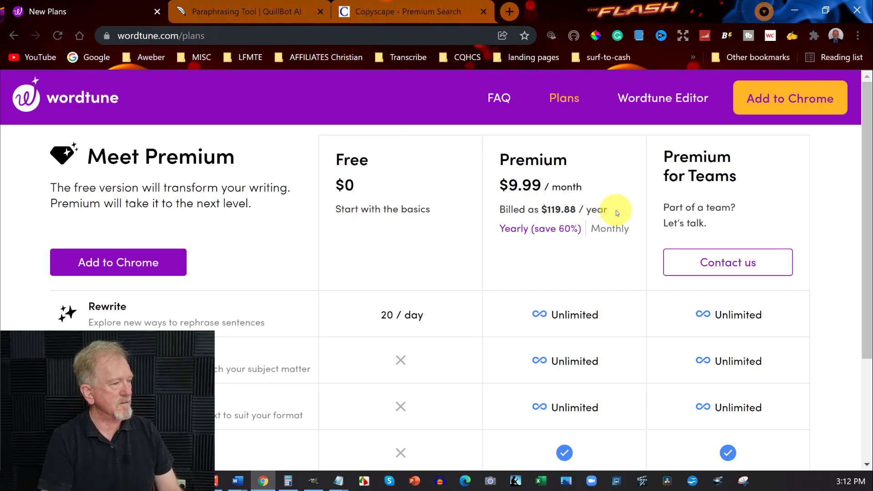
{"action": "scroll", "coordinate": [615, 210], "scroll_direction": "down", "scroll_amount": 1}
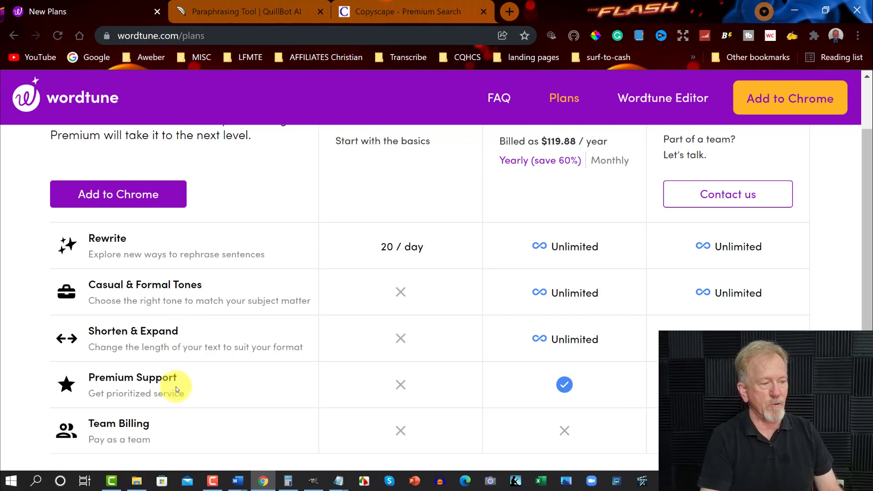
{"action": "scroll", "coordinate": [176, 387], "scroll_direction": "down", "scroll_amount": 2}
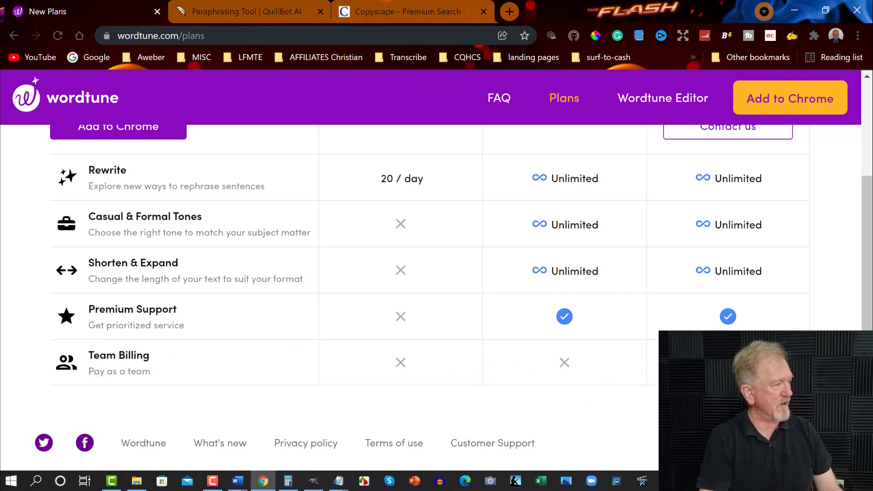
{"action": "scroll", "coordinate": [725, 312], "scroll_direction": "up", "scroll_amount": 3}
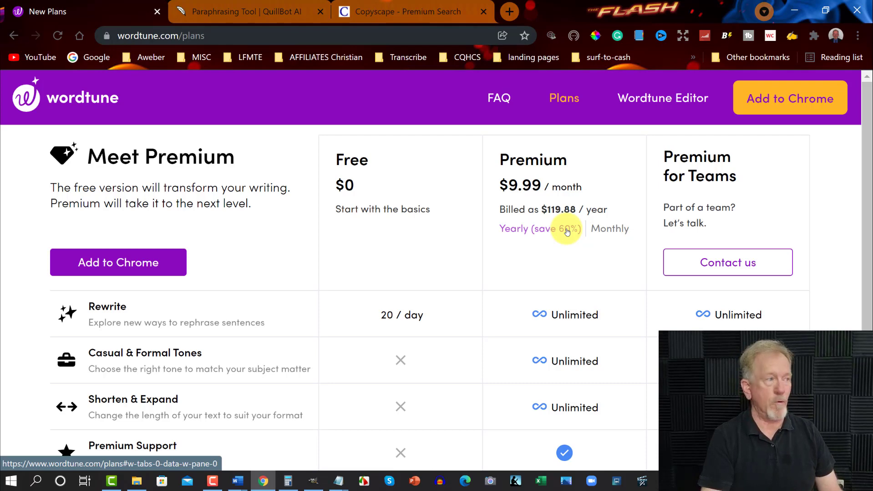
{"action": "scroll", "coordinate": [567, 232], "scroll_direction": "down", "scroll_amount": 3}
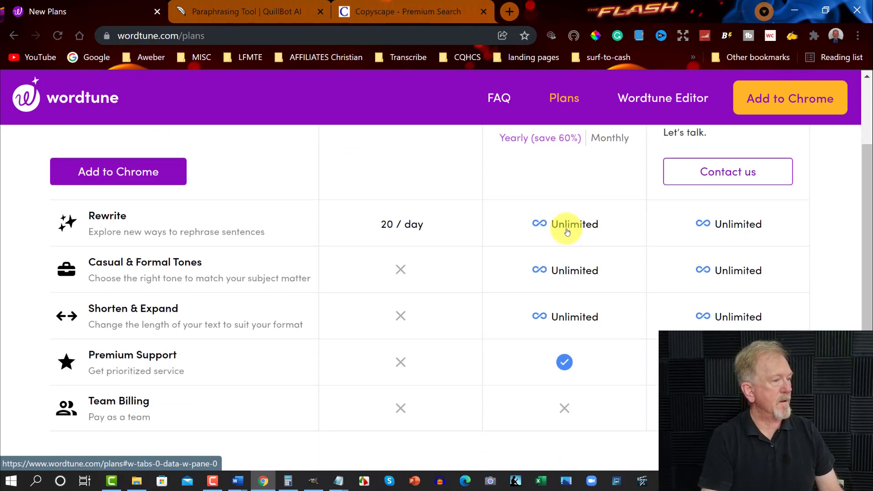
{"action": "scroll", "coordinate": [567, 232], "scroll_direction": "up", "scroll_amount": 3}
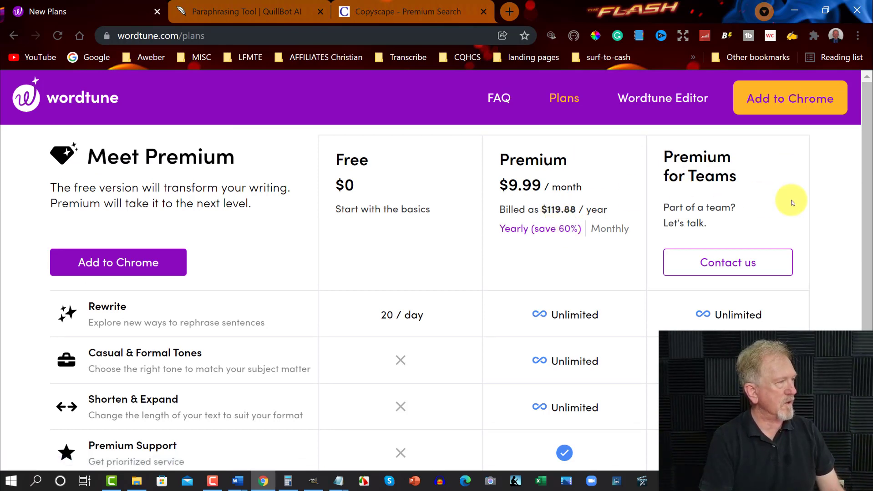
Step: Open QuillBot's Get Premium page and scroll through the Free vs Premium plan limits
{"action": "left_click", "coordinate": [232, 13]}
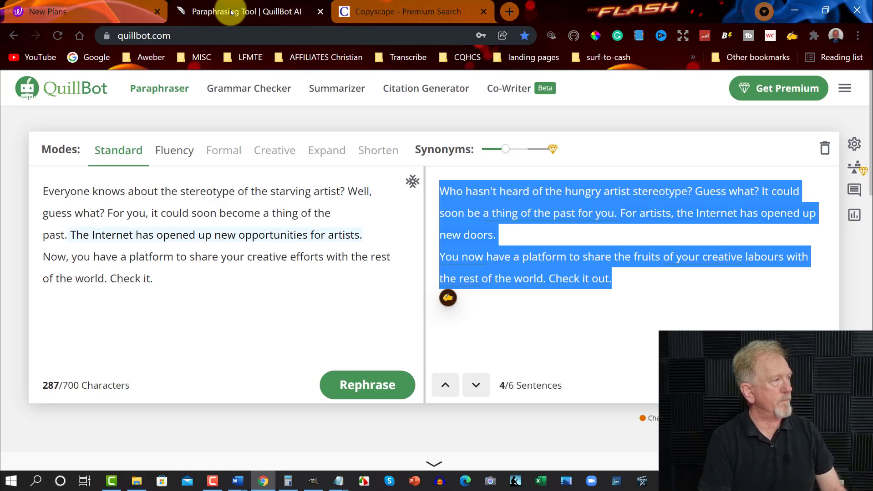
{"action": "left_click", "coordinate": [779, 89]}
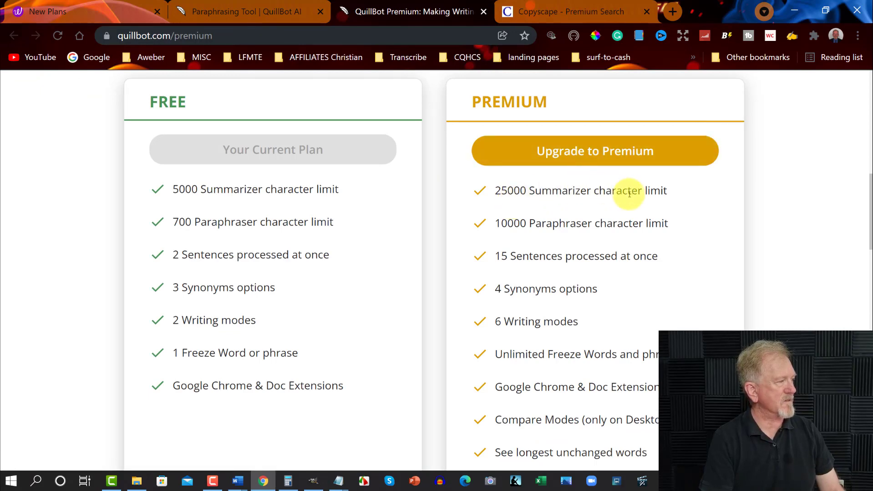
{"action": "scroll", "coordinate": [681, 192], "scroll_direction": "down", "scroll_amount": 5}
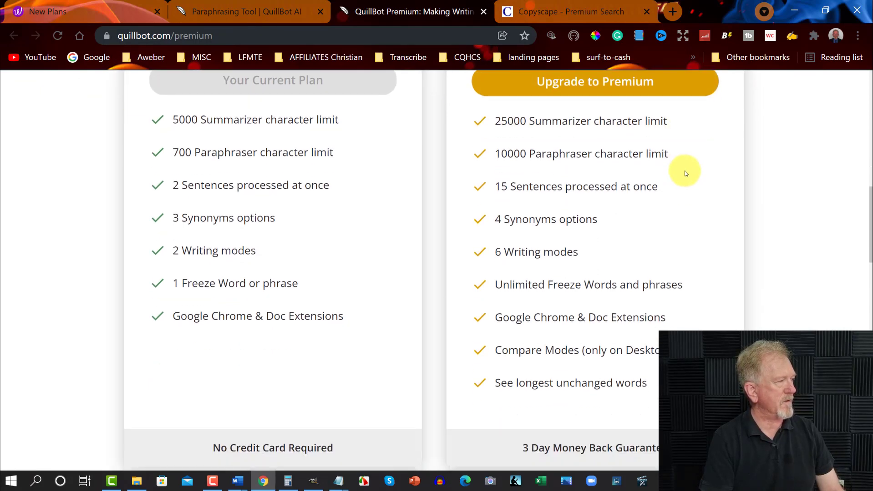
{"action": "scroll", "coordinate": [686, 173], "scroll_direction": "down", "scroll_amount": 2}
{"action": "scroll", "coordinate": [686, 173], "scroll_direction": "down", "scroll_amount": 4}
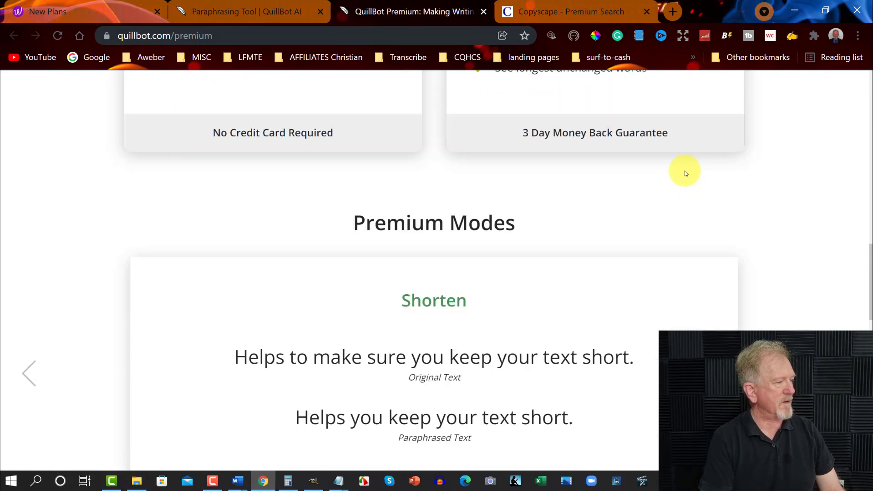
{"action": "scroll", "coordinate": [685, 173], "scroll_direction": "down", "scroll_amount": 15}
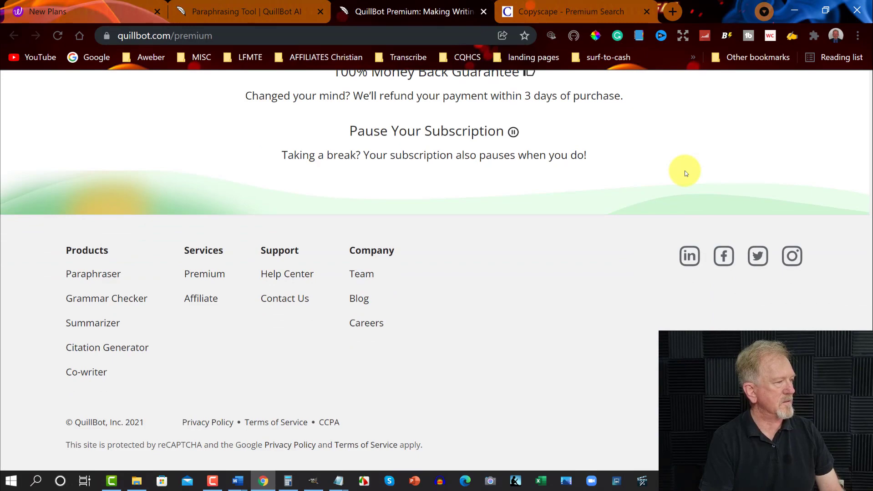
Step: Finish reviewing the comparison and go to Upgrade to Premium's plan list
{"action": "scroll", "coordinate": [685, 173], "scroll_direction": "up", "scroll_amount": 18}
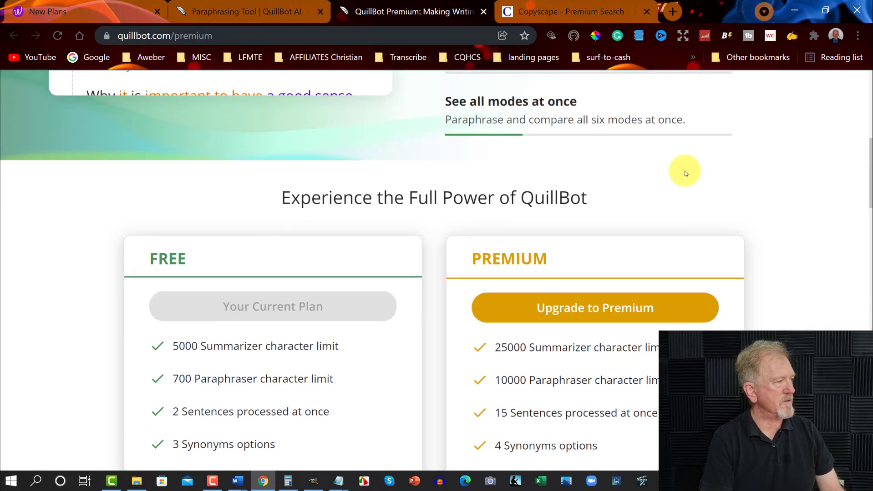
{"action": "scroll", "coordinate": [686, 174], "scroll_direction": "up", "scroll_amount": 6}
{"action": "scroll", "coordinate": [686, 174], "scroll_direction": "down", "scroll_amount": 6}
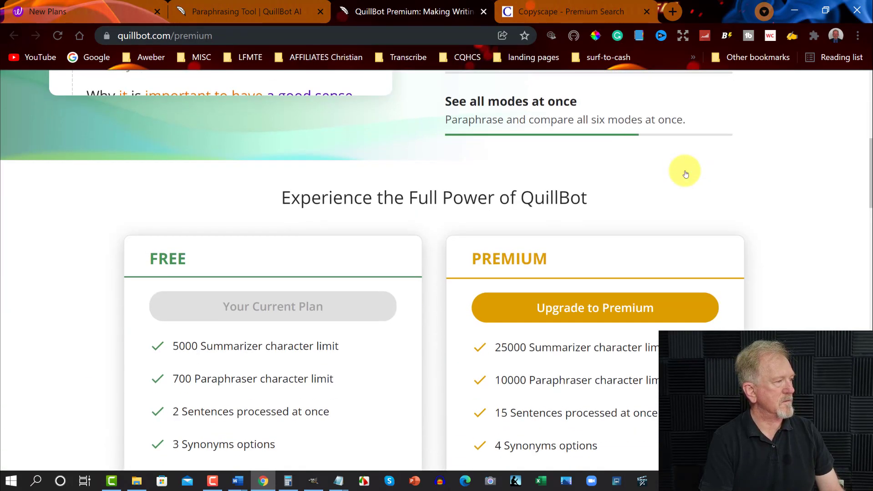
{"action": "scroll", "coordinate": [685, 173], "scroll_direction": "up", "scroll_amount": 8}
{"action": "scroll", "coordinate": [552, 143], "scroll_direction": "down", "scroll_amount": 6}
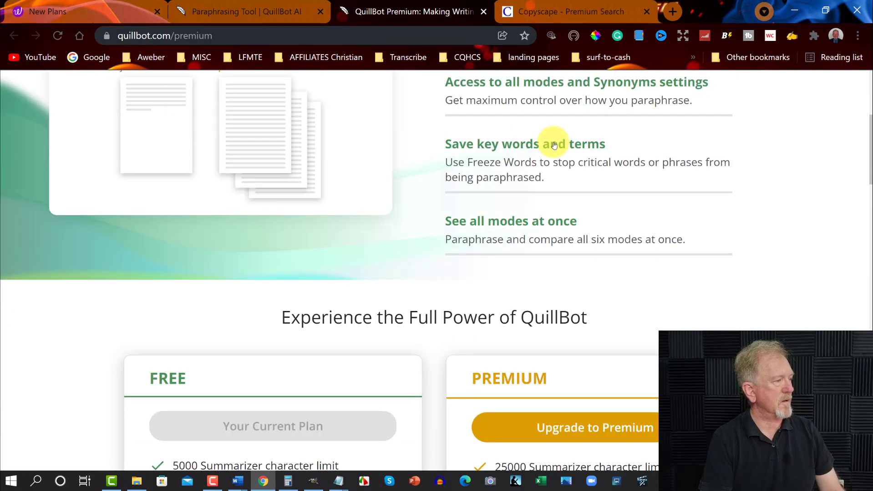
{"action": "scroll", "coordinate": [554, 145], "scroll_direction": "down", "scroll_amount": 2}
{"action": "left_click", "coordinate": [595, 361]}
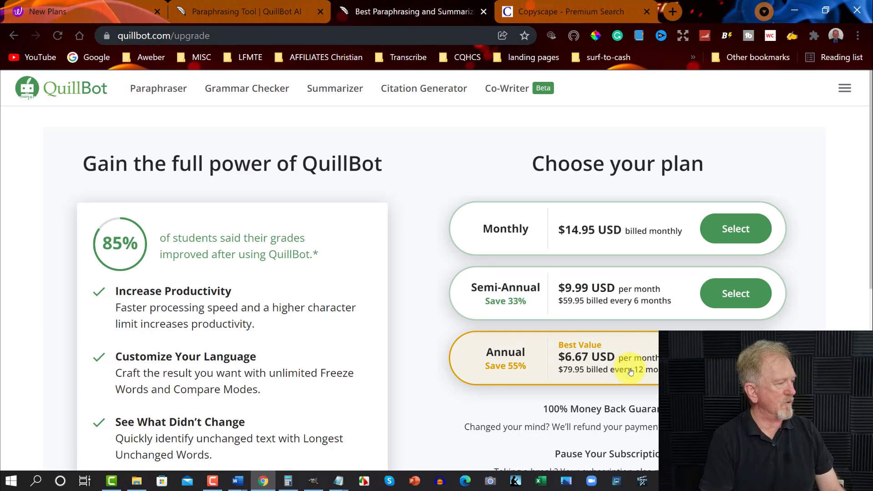
Step: Review QuillBot's $14.95 monthly, $9.99 semi-annual and $6.67 annual plans, then return to Wordtune's Plans
{"action": "scroll", "coordinate": [774, 219], "scroll_direction": "down", "scroll_amount": 3}
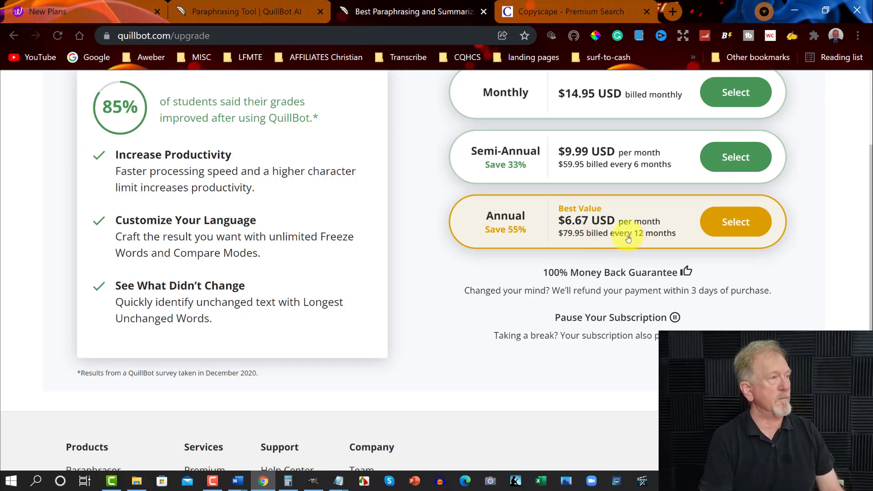
{"action": "key", "text": "ctrl+1"}
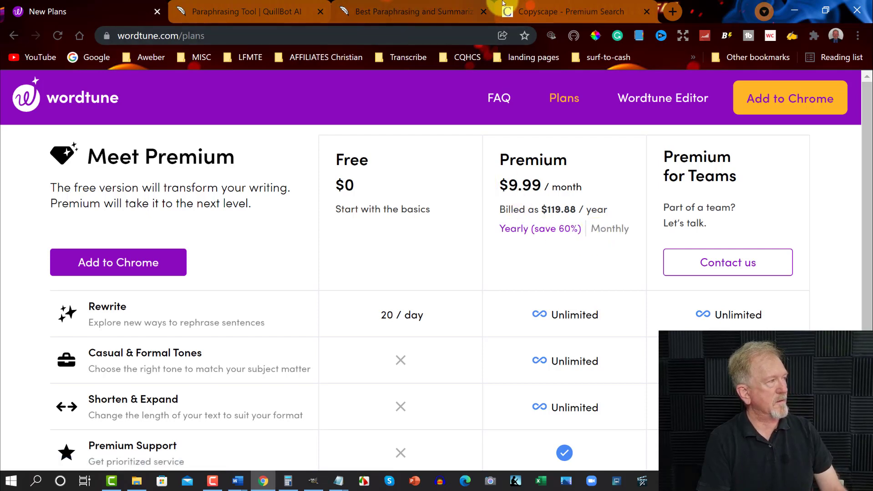
Step: Recheck QuillBot's prices, then switch Wordtune Premium to monthly billing at $24.99/month
{"action": "left_click", "coordinate": [400, 11]}
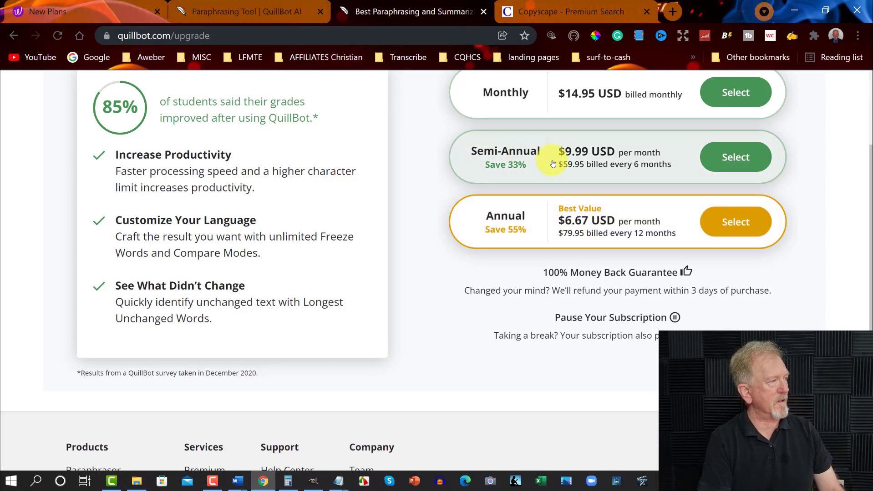
{"action": "scroll", "coordinate": [548, 157], "scroll_direction": "up", "scroll_amount": 1}
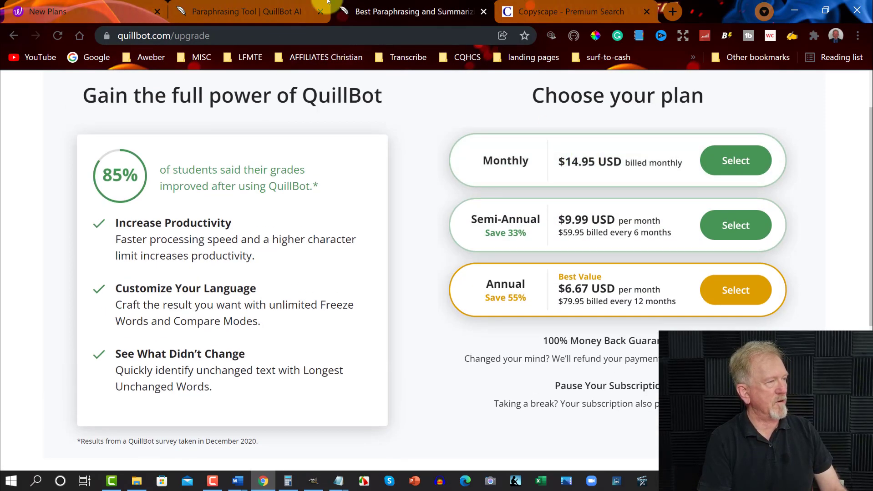
{"action": "left_click", "coordinate": [233, 7]}
{"action": "left_click", "coordinate": [47, 3]}
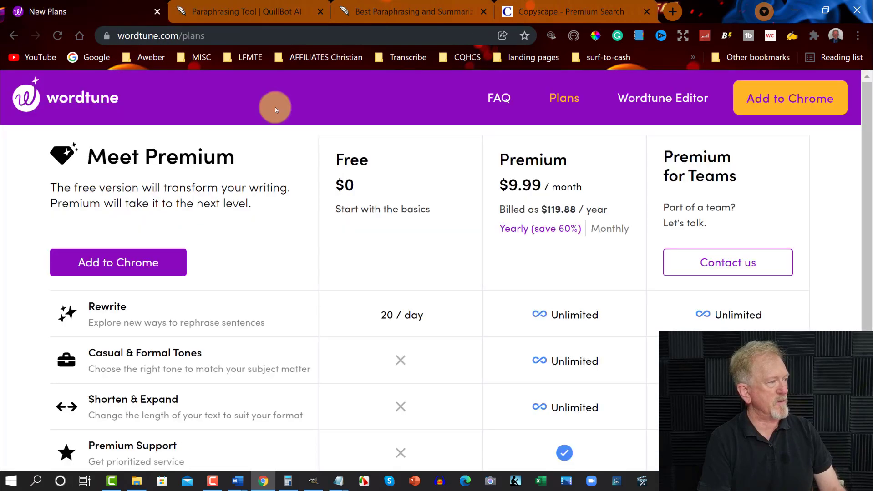
{"action": "left_click", "coordinate": [610, 232]}
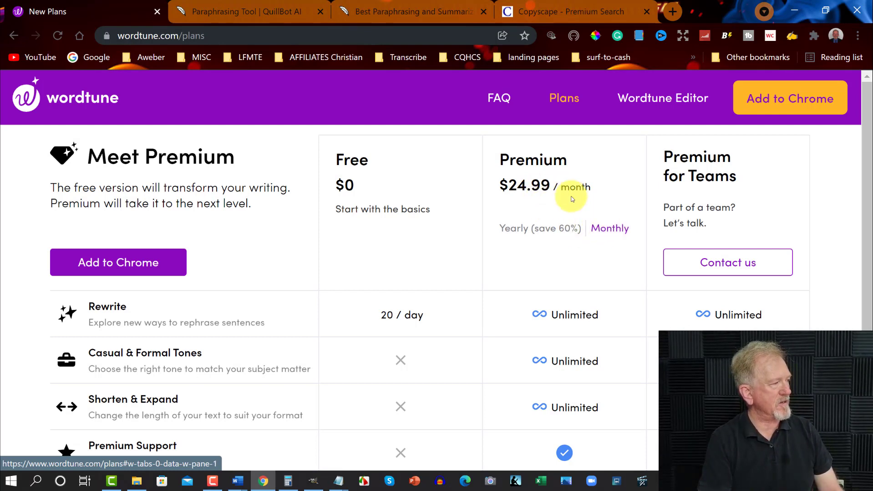
Step: Set Wordtune Premium to Yearly billing ($9.99/month, $119.88/year) and scroll the feature table
{"action": "left_click", "coordinate": [528, 229]}
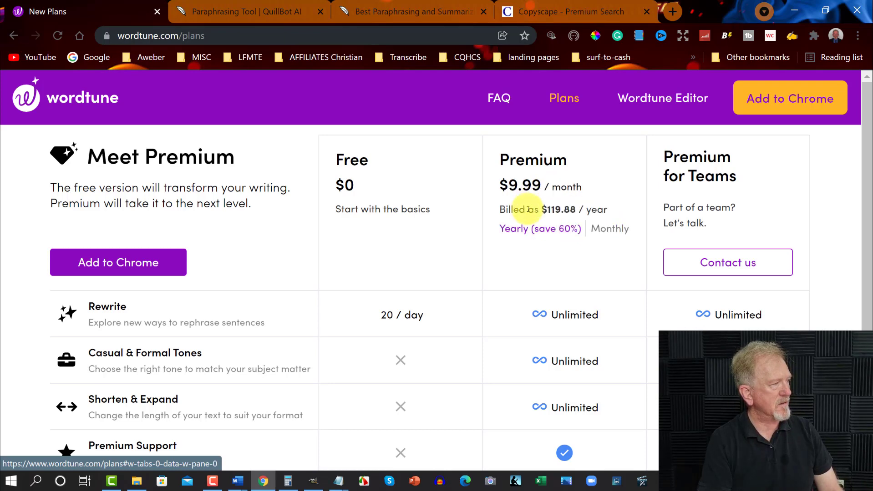
{"action": "scroll", "coordinate": [527, 210], "scroll_direction": "down", "scroll_amount": 3}
{"action": "scroll", "coordinate": [528, 211], "scroll_direction": "down", "scroll_amount": 1}
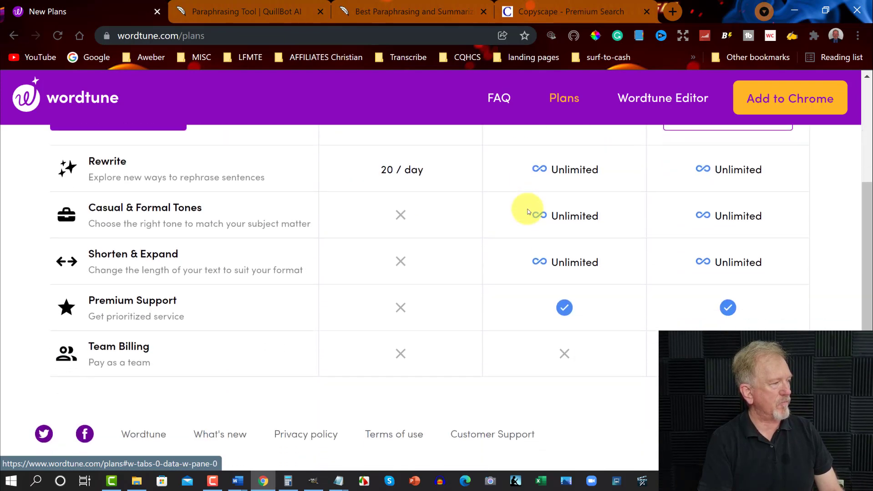
{"action": "scroll", "coordinate": [528, 212], "scroll_direction": "up", "scroll_amount": 4}
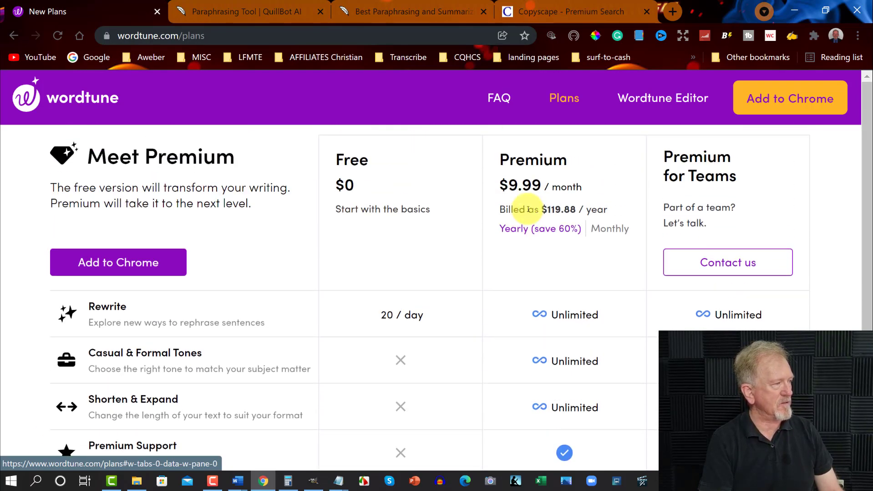
{"action": "scroll", "coordinate": [528, 209], "scroll_direction": "down", "scroll_amount": 3}
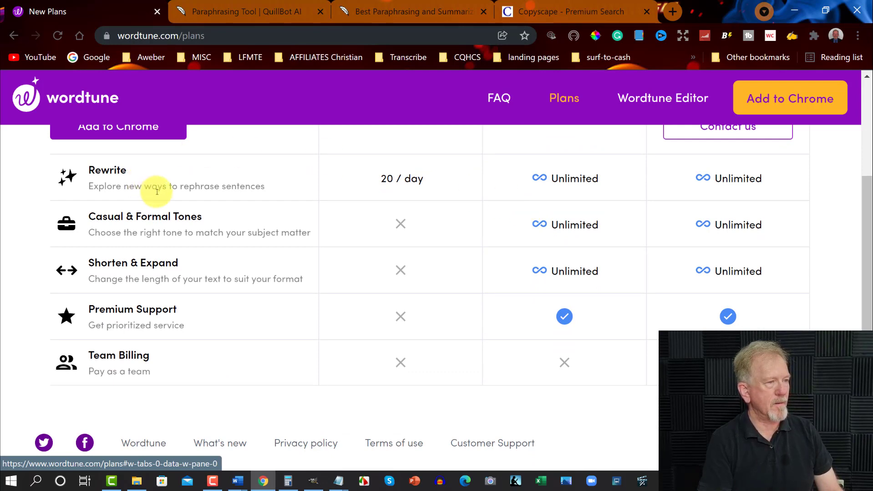
{"action": "scroll", "coordinate": [259, 235], "scroll_direction": "down", "scroll_amount": 1}
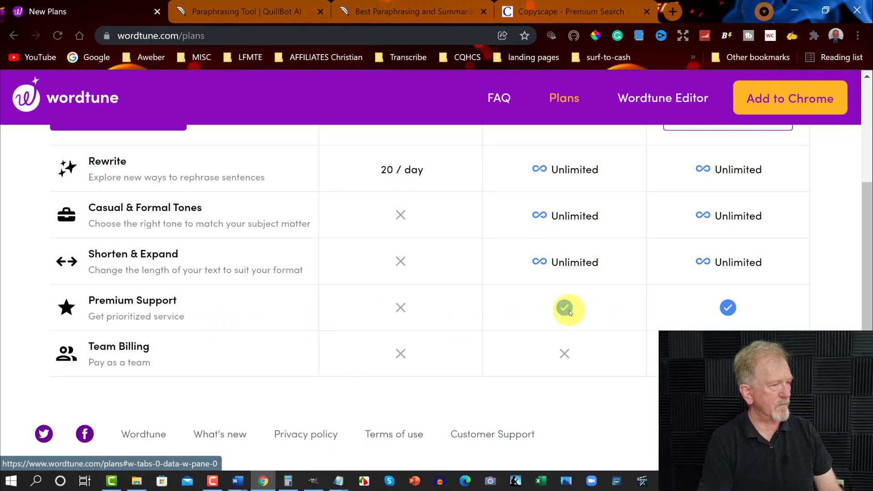
{"action": "scroll", "coordinate": [566, 305], "scroll_direction": "up", "scroll_amount": 3}
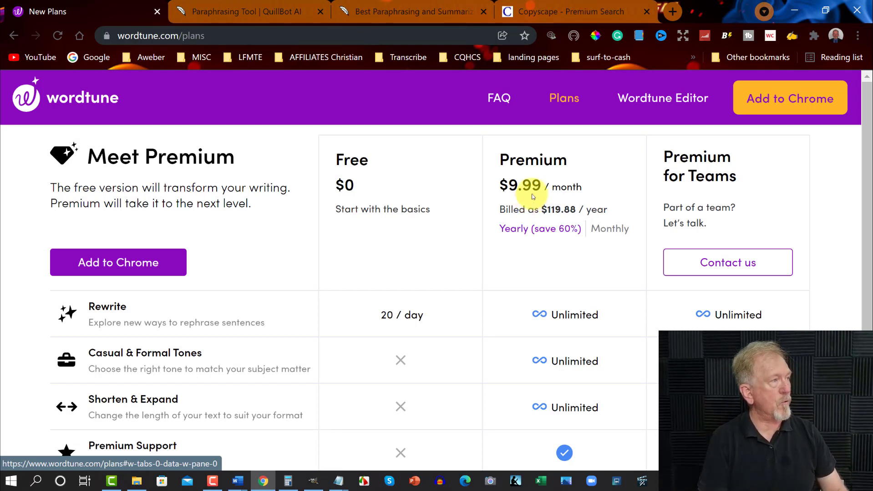
{"action": "left_click", "coordinate": [392, 9]}
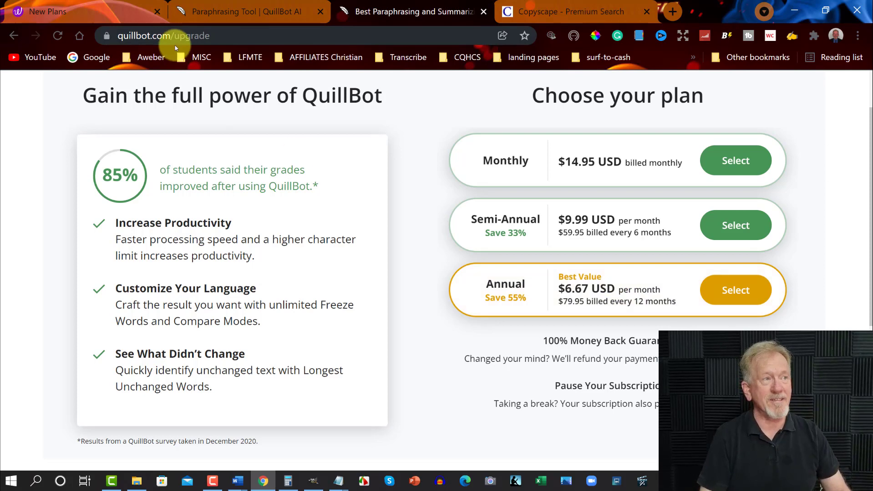
{"action": "left_click", "coordinate": [93, 10]}
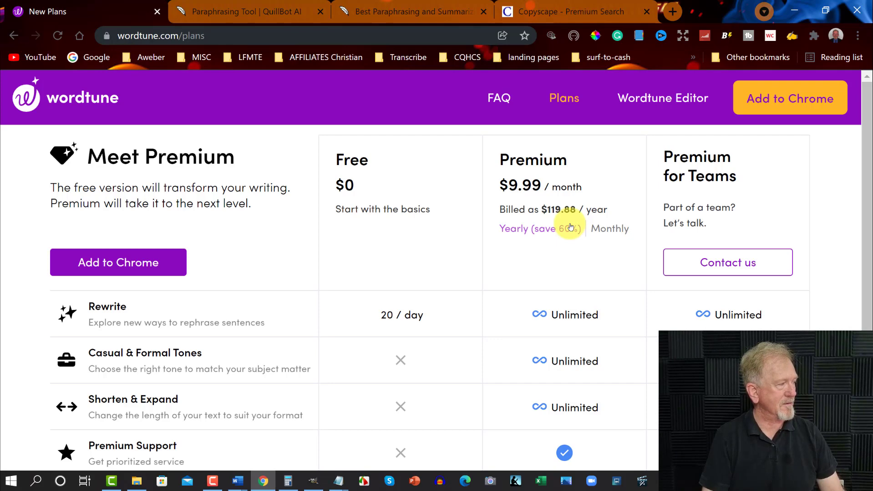
{"action": "scroll", "coordinate": [570, 226], "scroll_direction": "down", "scroll_amount": 1}
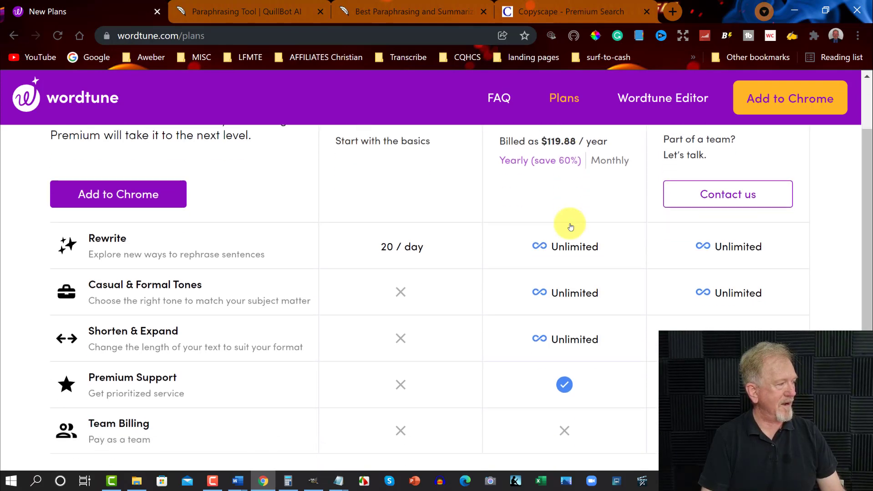
{"action": "scroll", "coordinate": [570, 226], "scroll_direction": "up", "scroll_amount": 1}
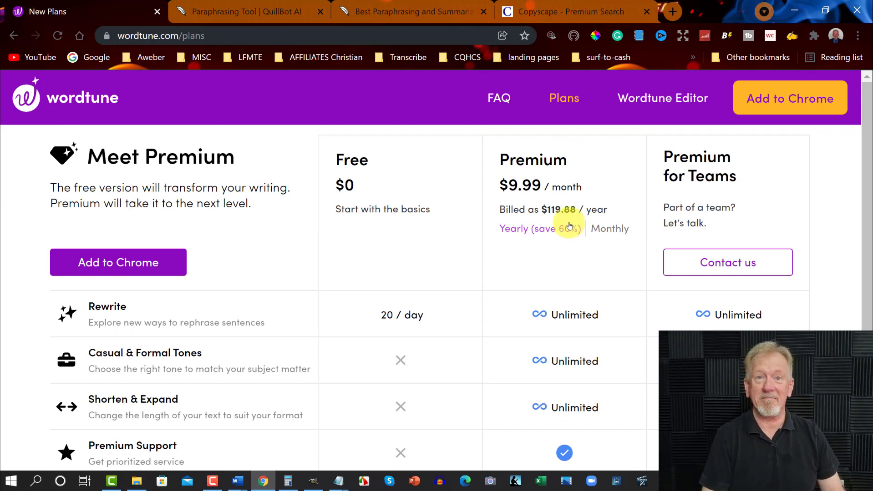
Step: Switch to the Paraphrasing Tool | QuillBot AI tab with the starving-artist paraphrase
{"action": "left_click", "coordinate": [245, 11]}
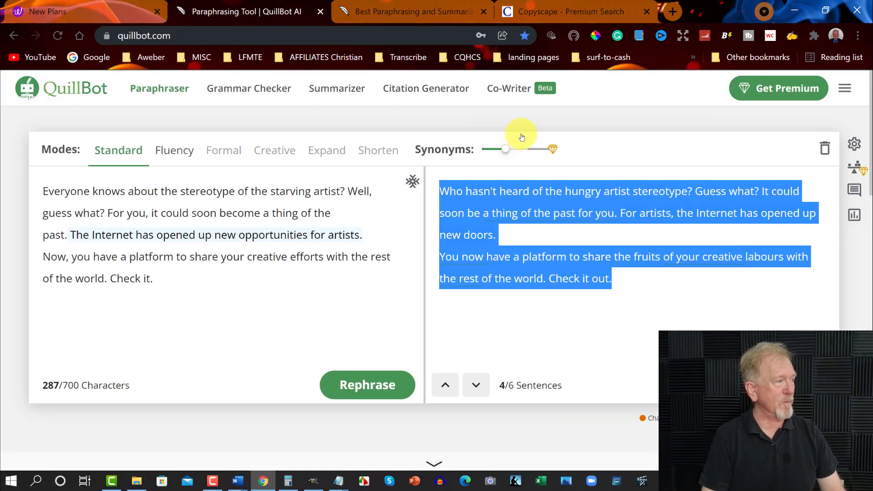